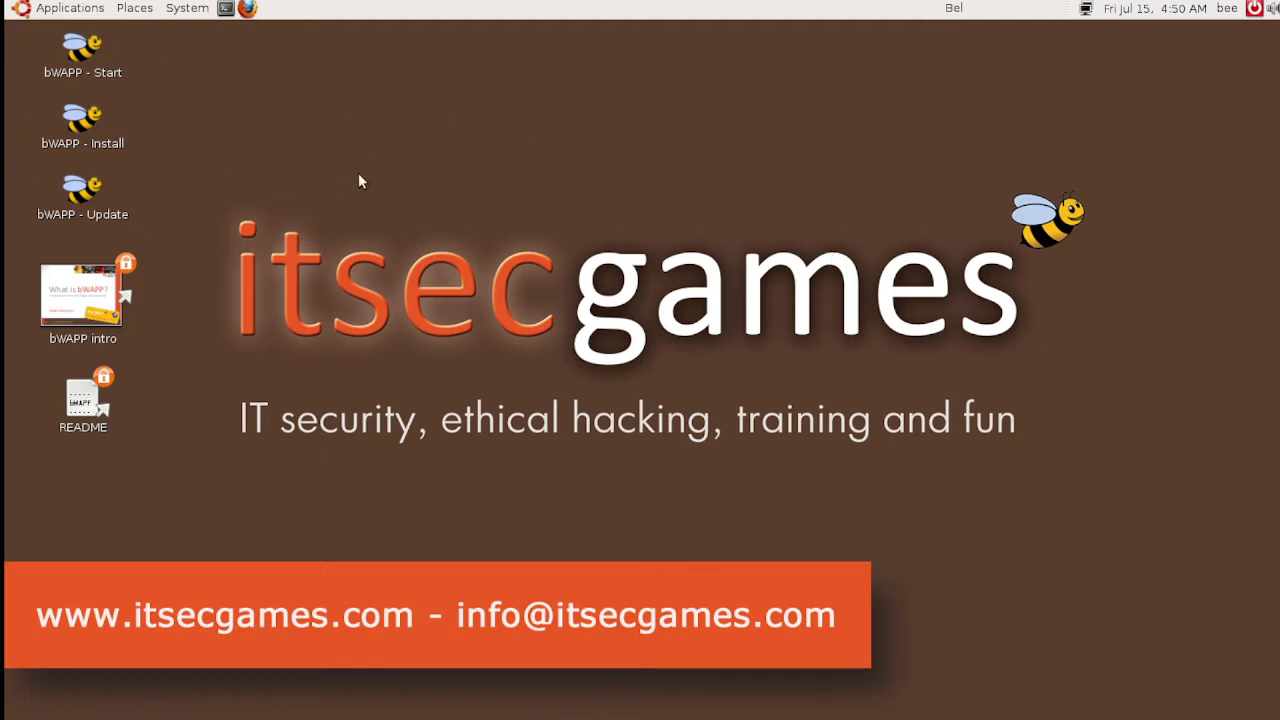
- Launch the bWAPP start page from Applications > ITSEC Games > bWAPP
click(37, 10)
mouse_move(56, 36)
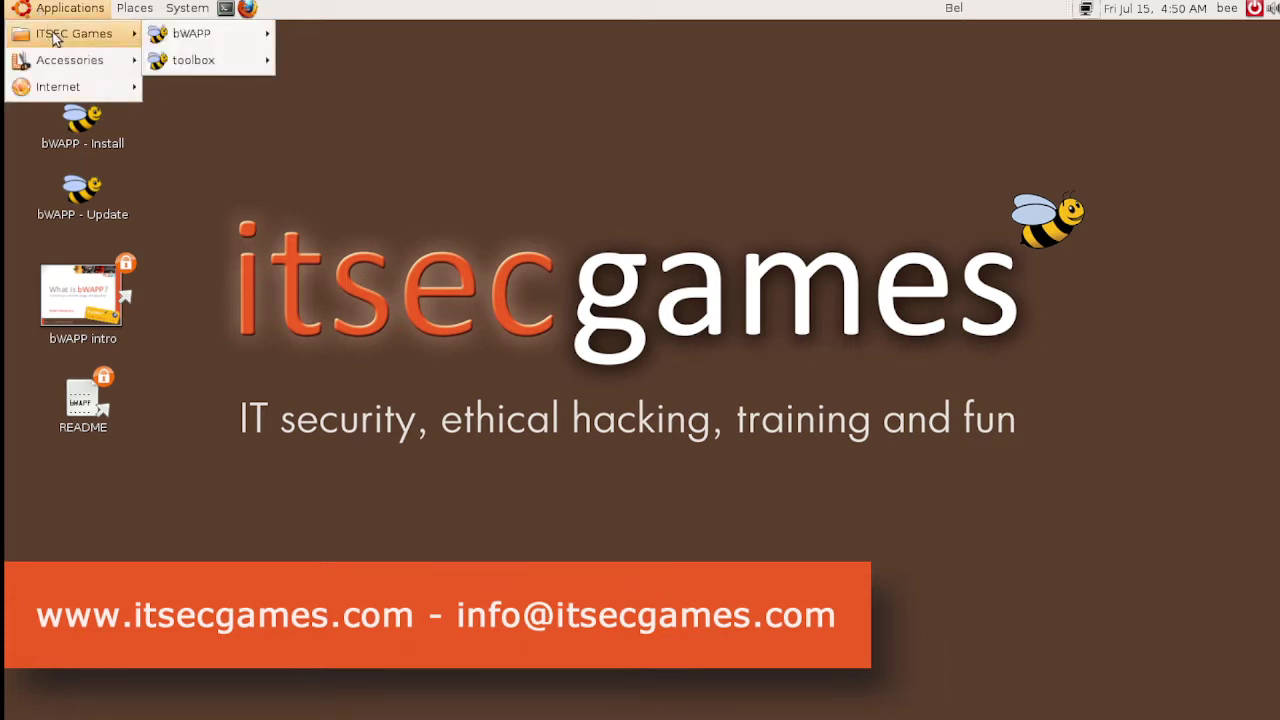
mouse_move(166, 40)
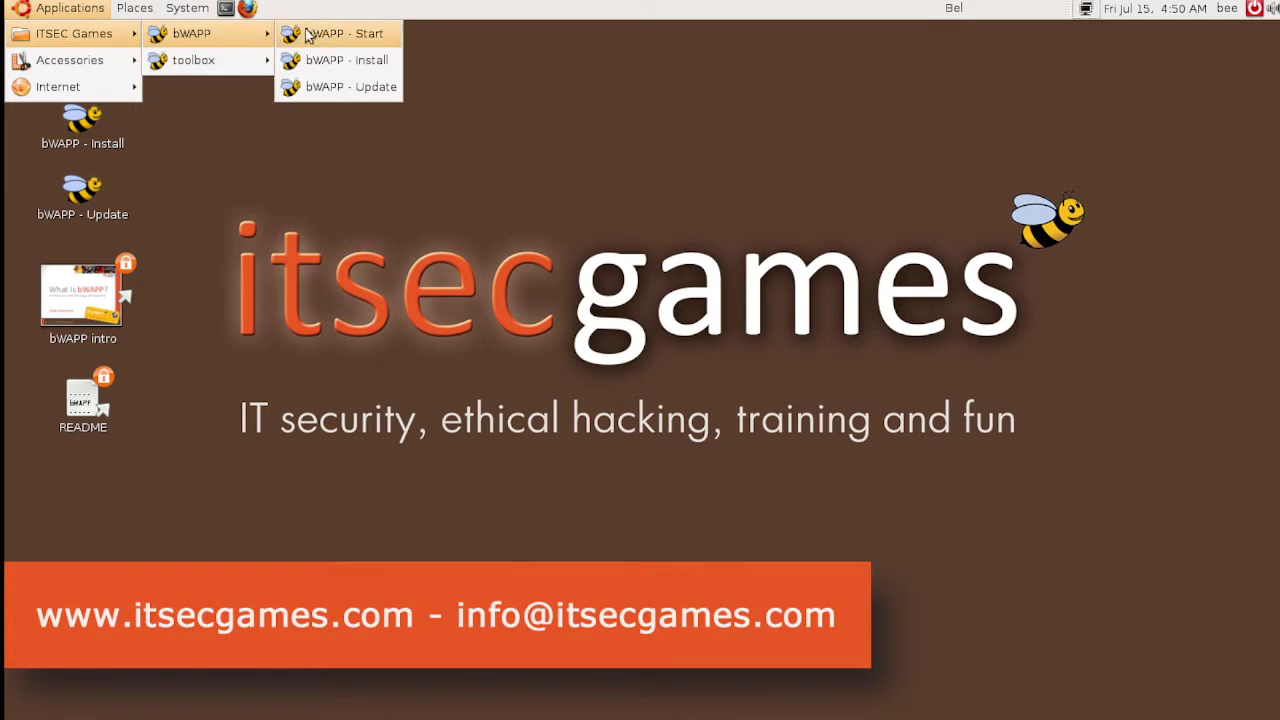
click(305, 34)
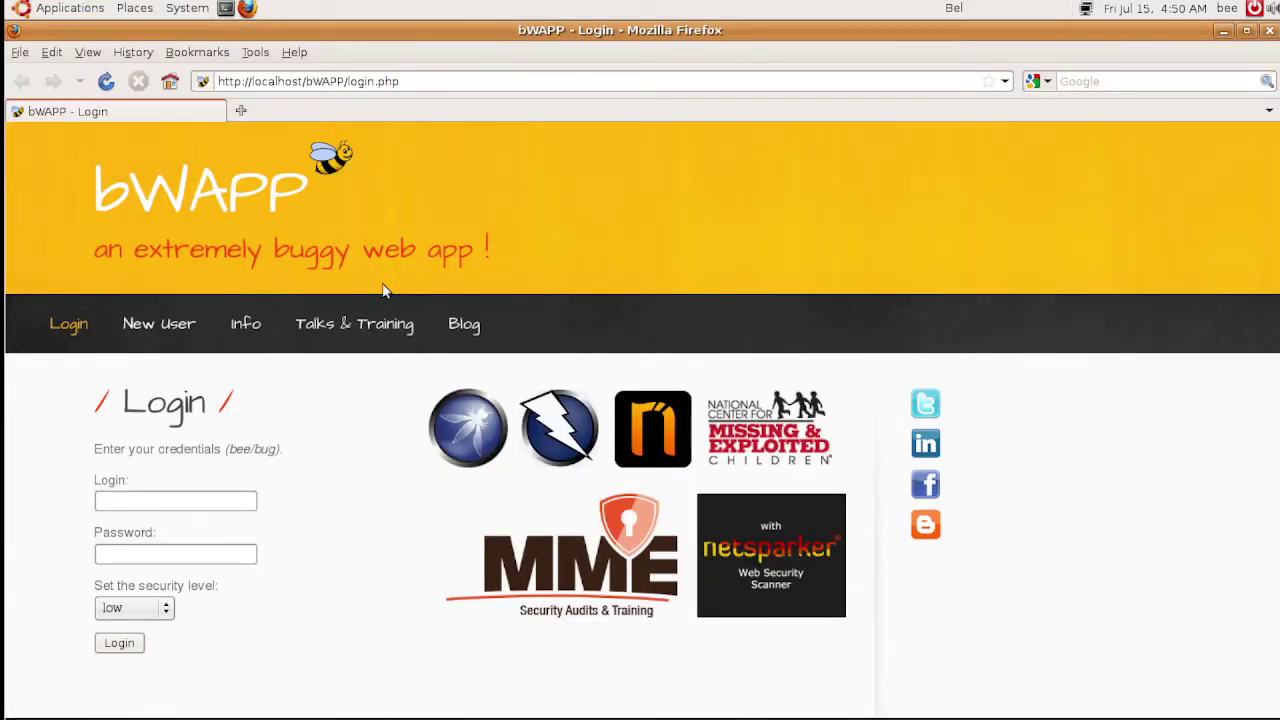
- Attempt a login with the wrong login name 'bug' and a wrong password
click(186, 498)
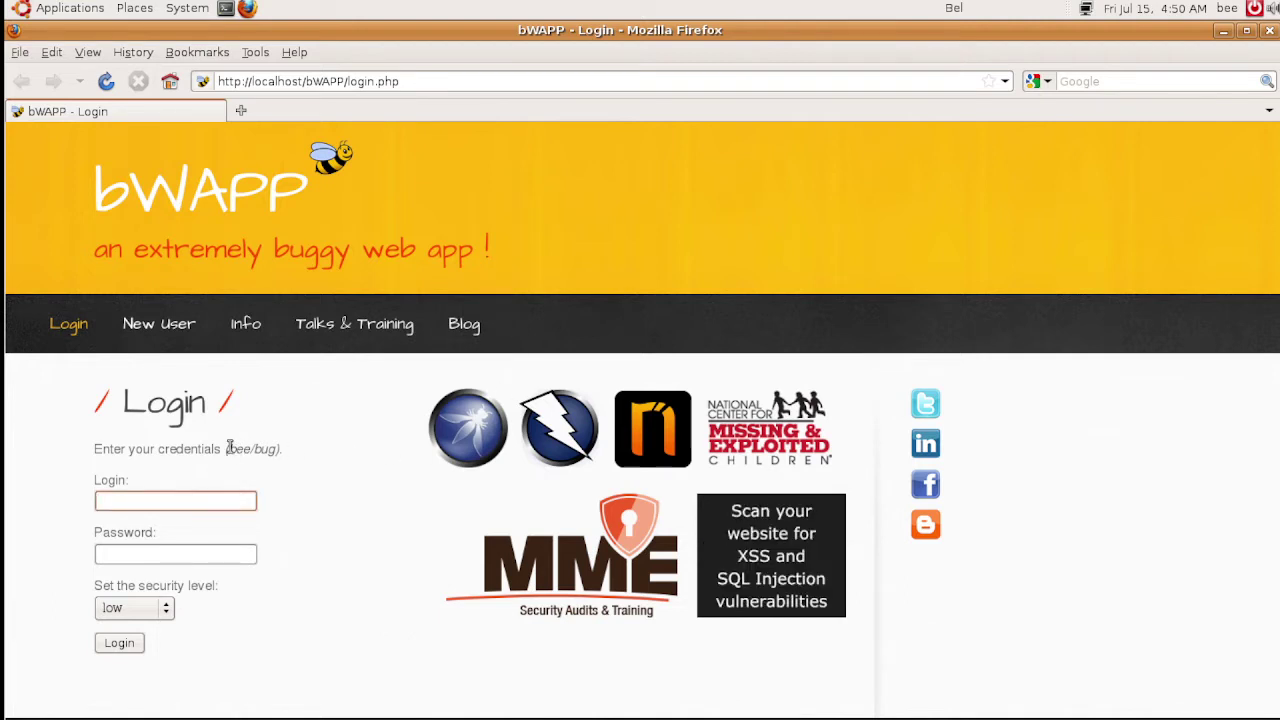
drag(230, 449, 257, 449)
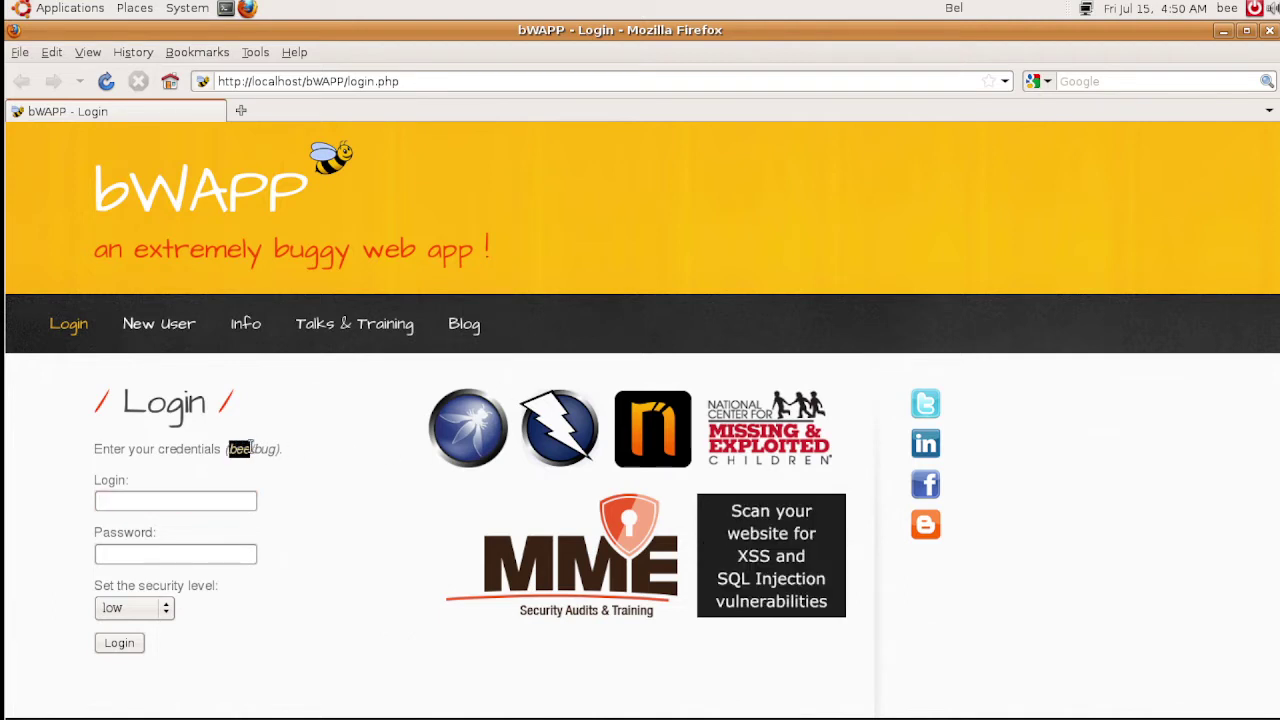
click(245, 497)
text(bu)
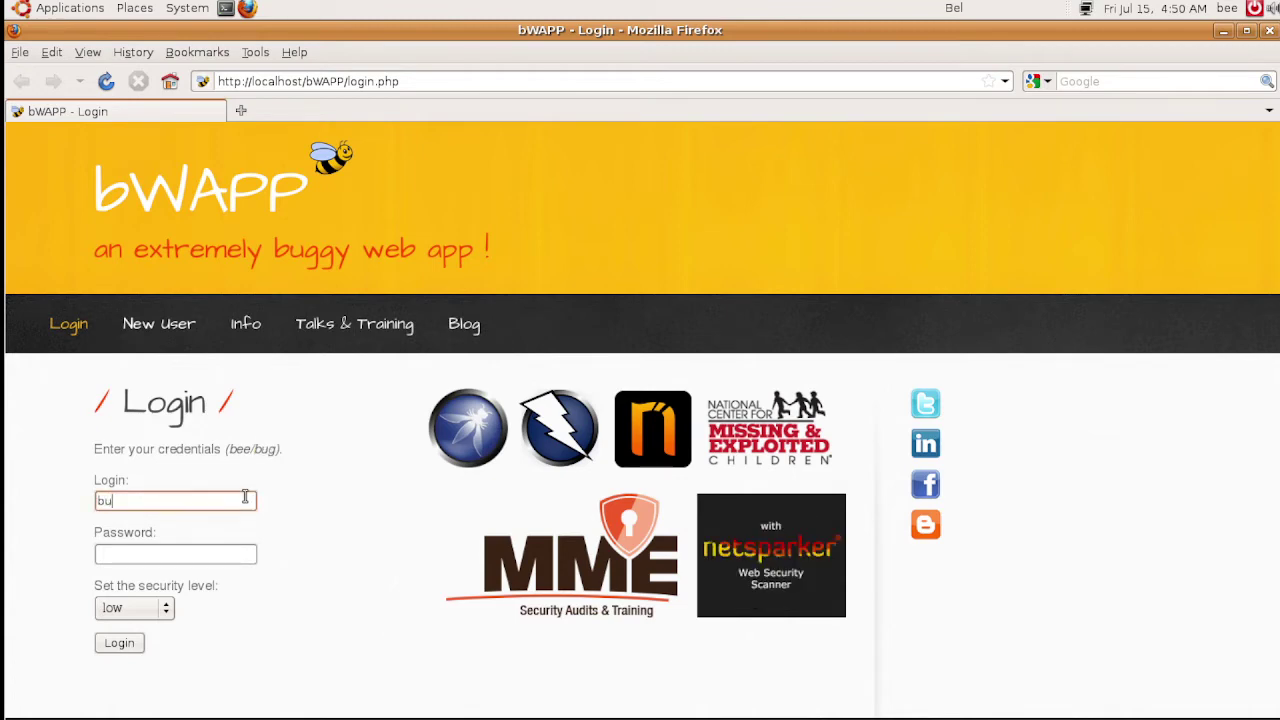
text(g)
key(Tab)
text(bu)
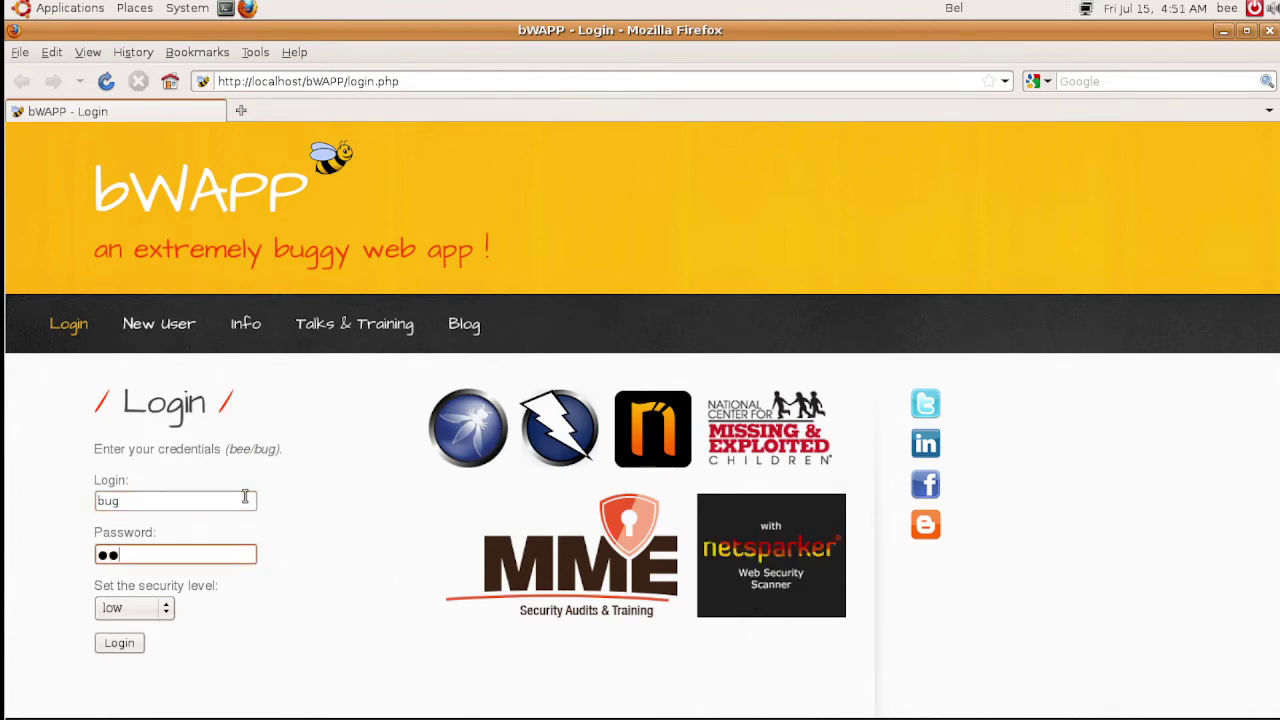
text(g)
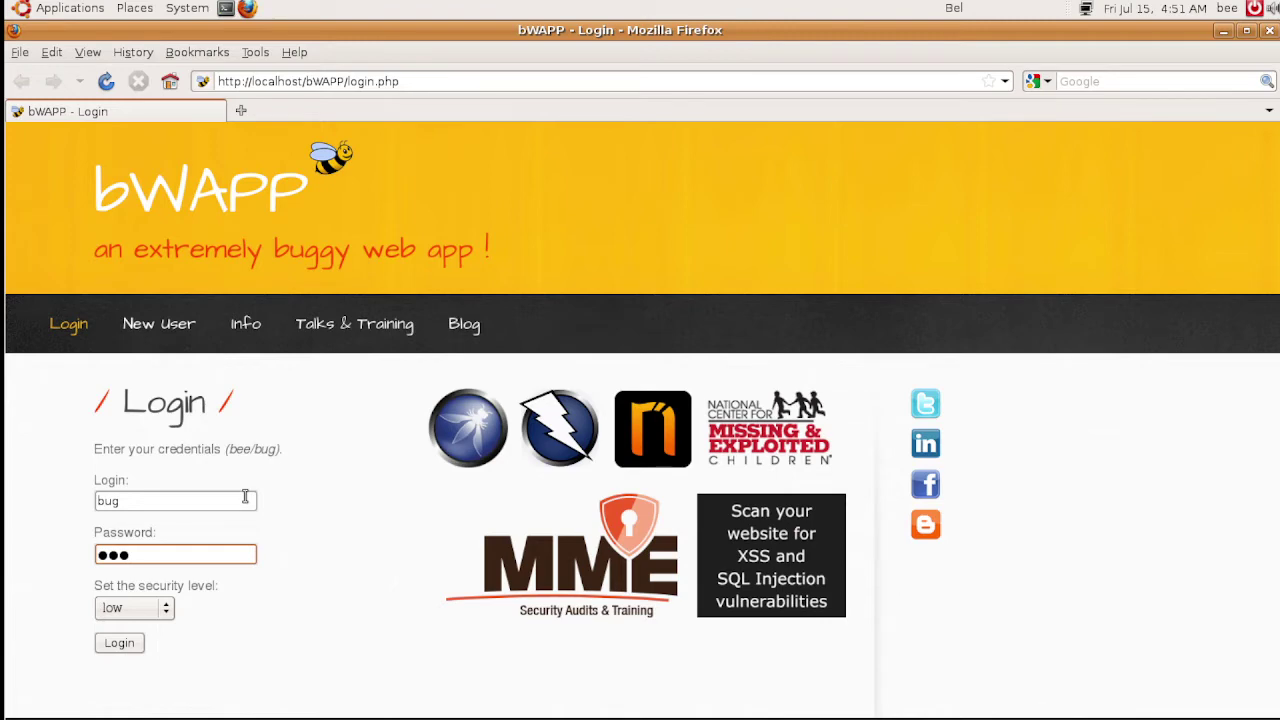
click(112, 645)
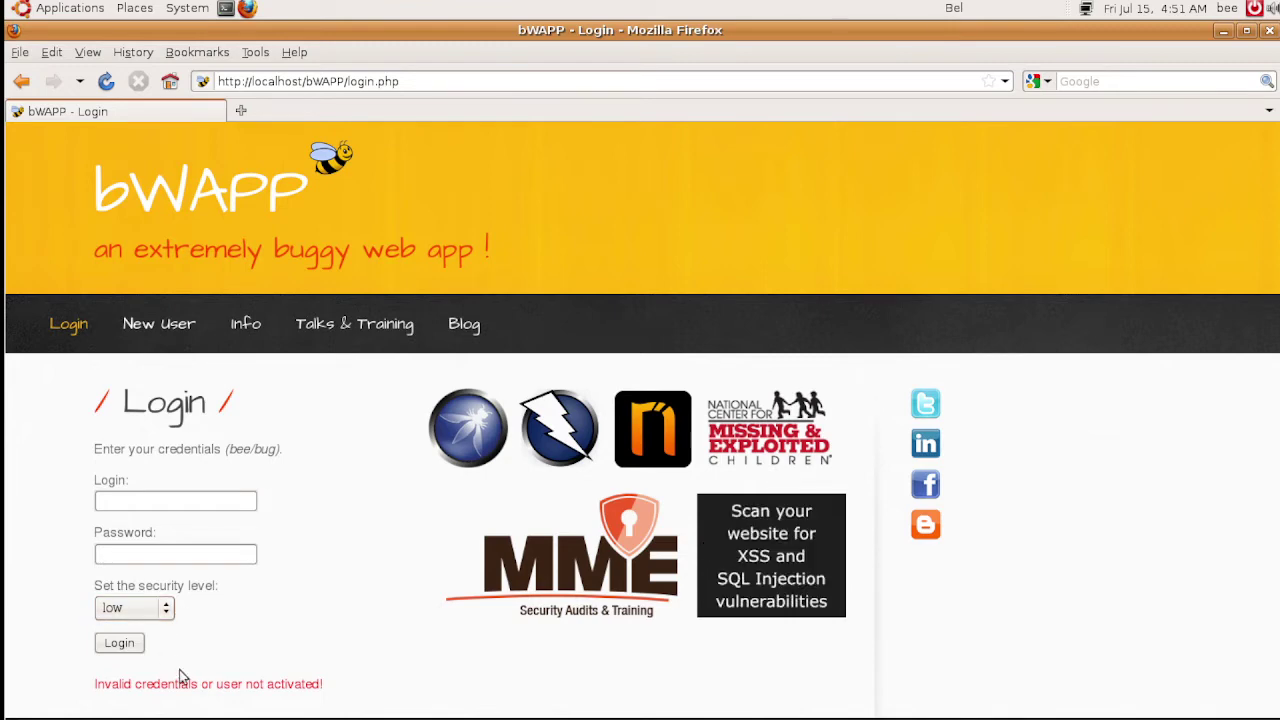
- Log in as the demo user bee with its password to reach the Portal
drag(94, 689, 189, 706)
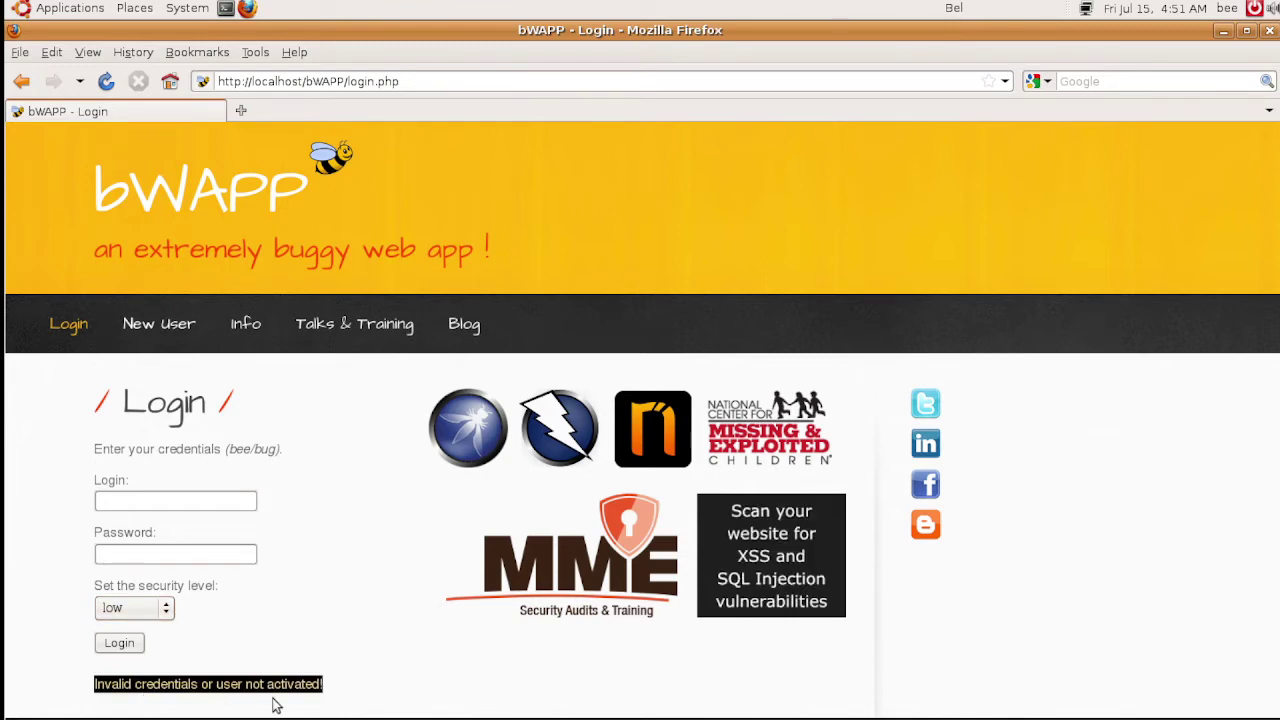
click(195, 502)
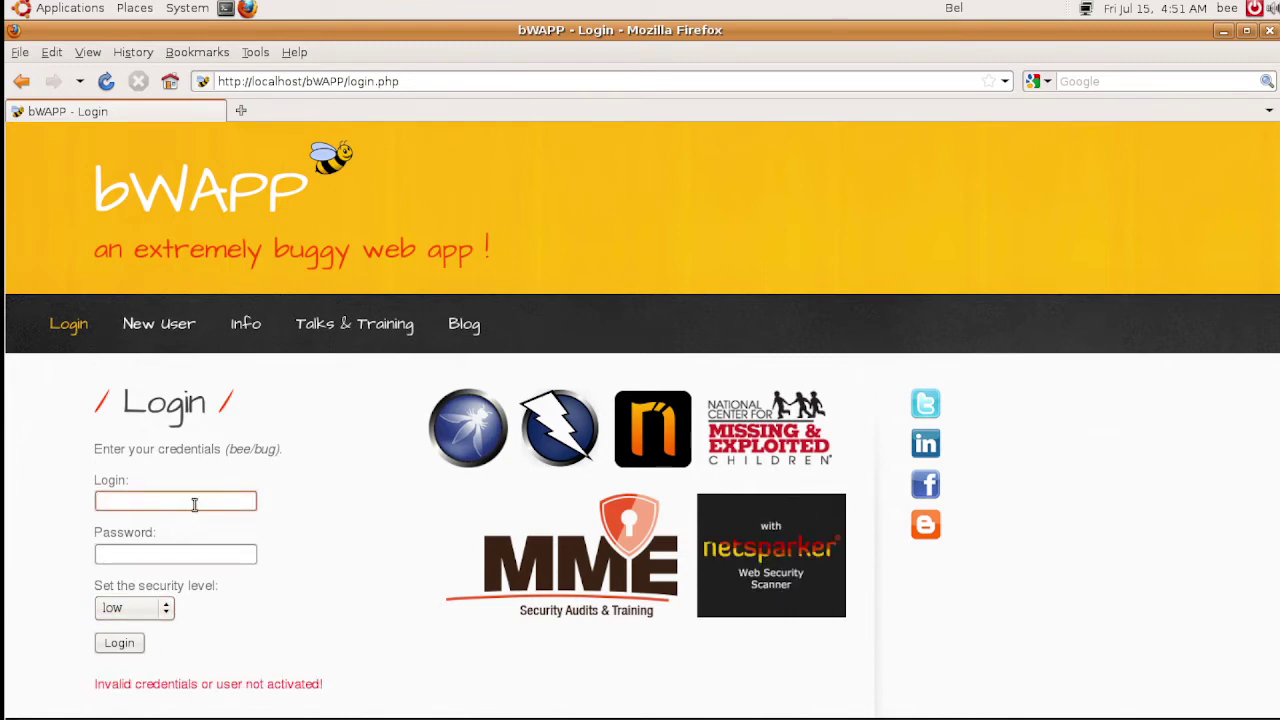
text(b)
text(ee)
click(184, 552)
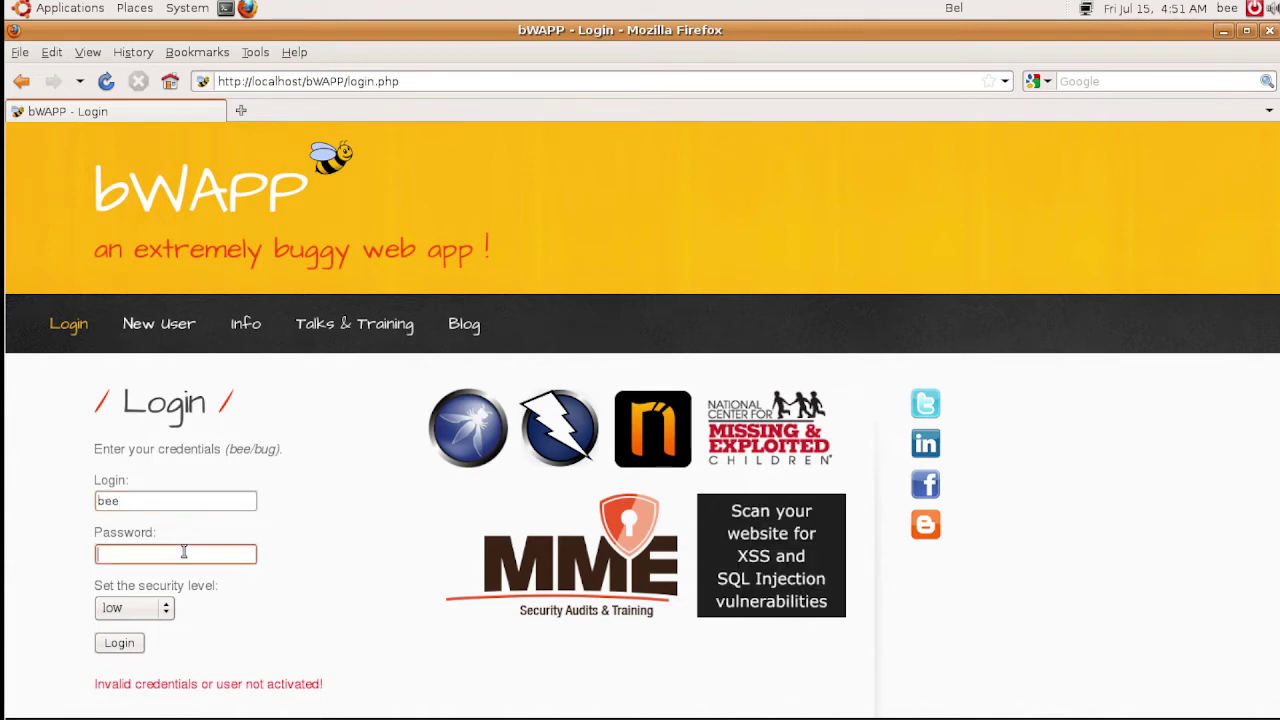
text(bug)
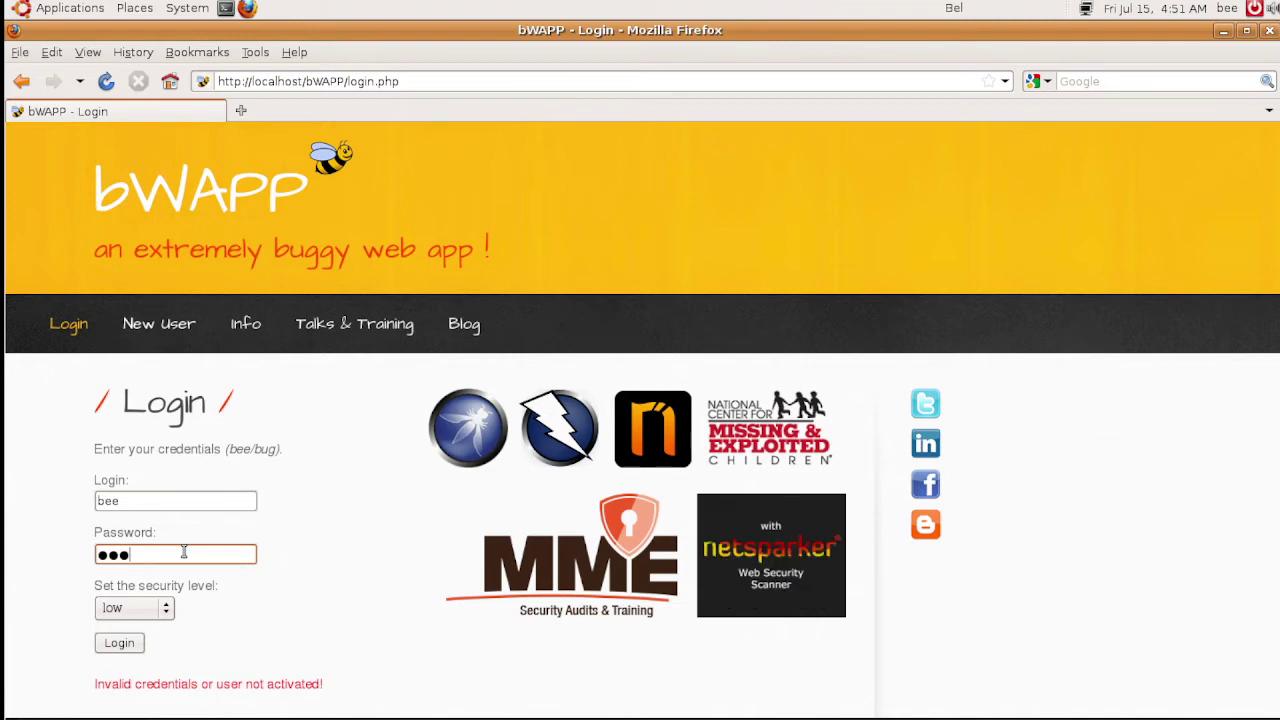
key(Return)
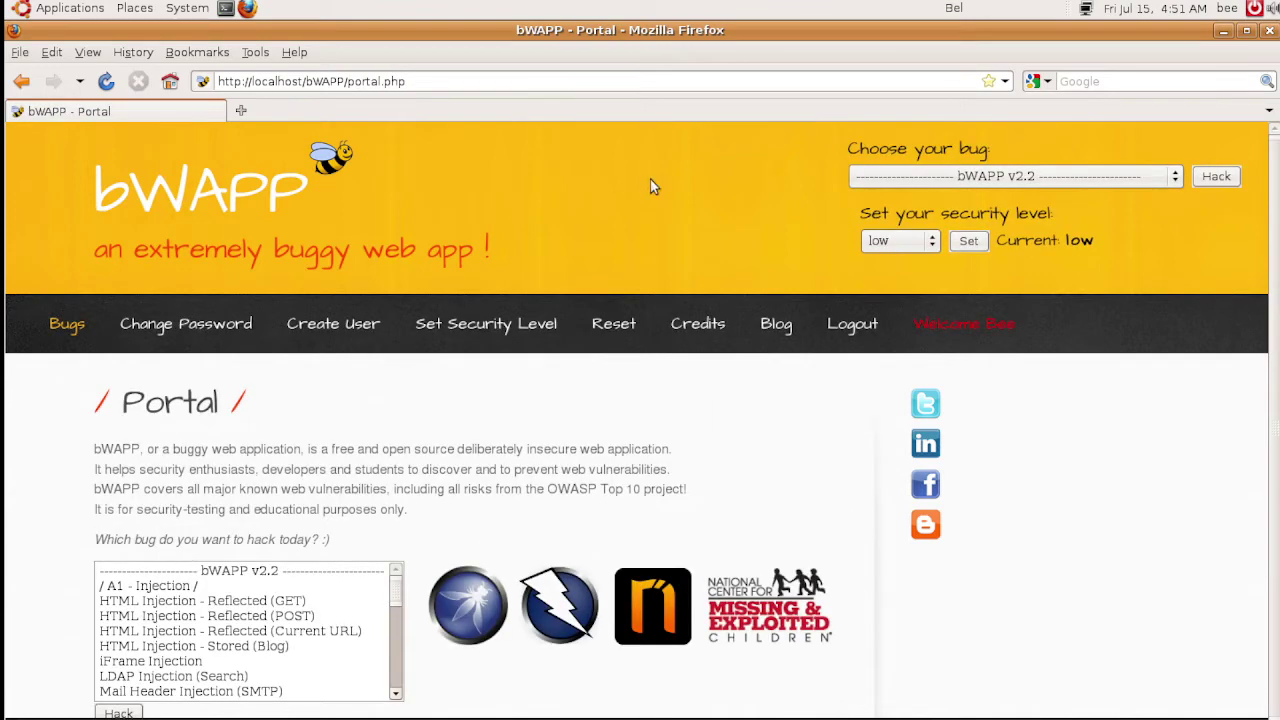
- Select SQL Injection (Login Form/Hero) in the Choose your bug dropdown
scroll(700, 303, down, 1)
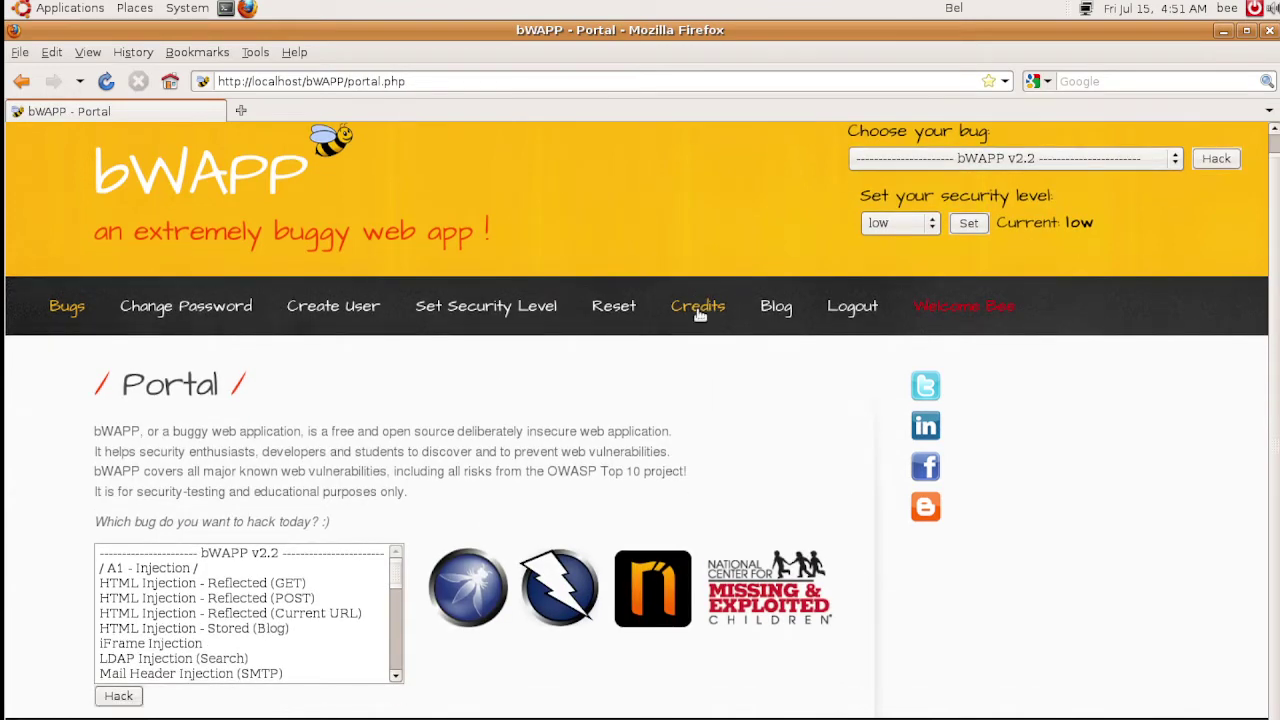
scroll(642, 345, up, 1)
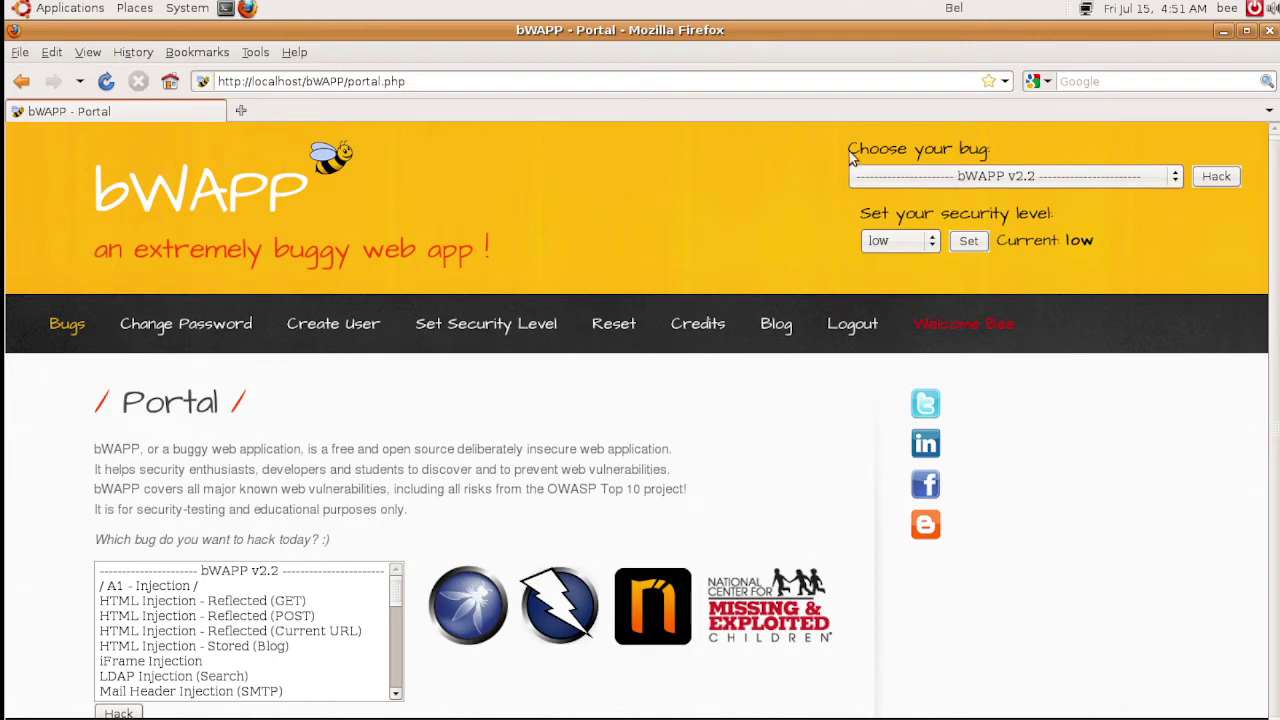
drag(849, 152, 986, 150)
click(1068, 150)
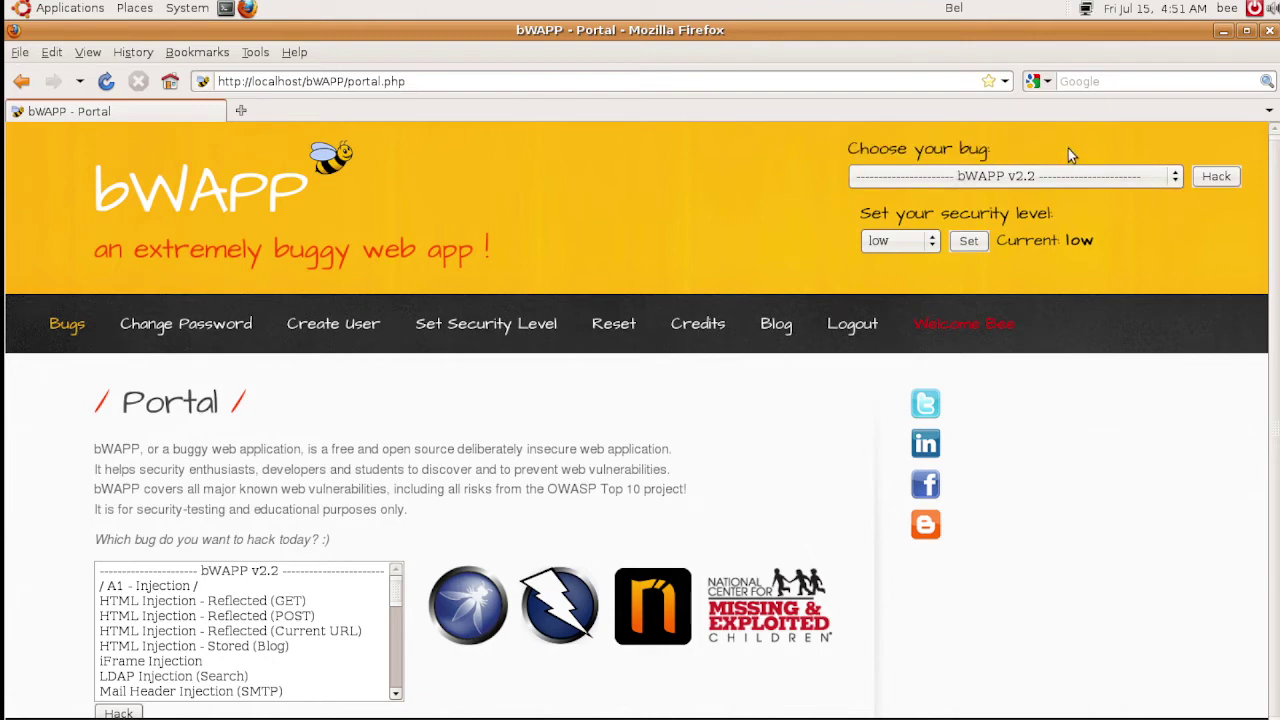
click(1160, 176)
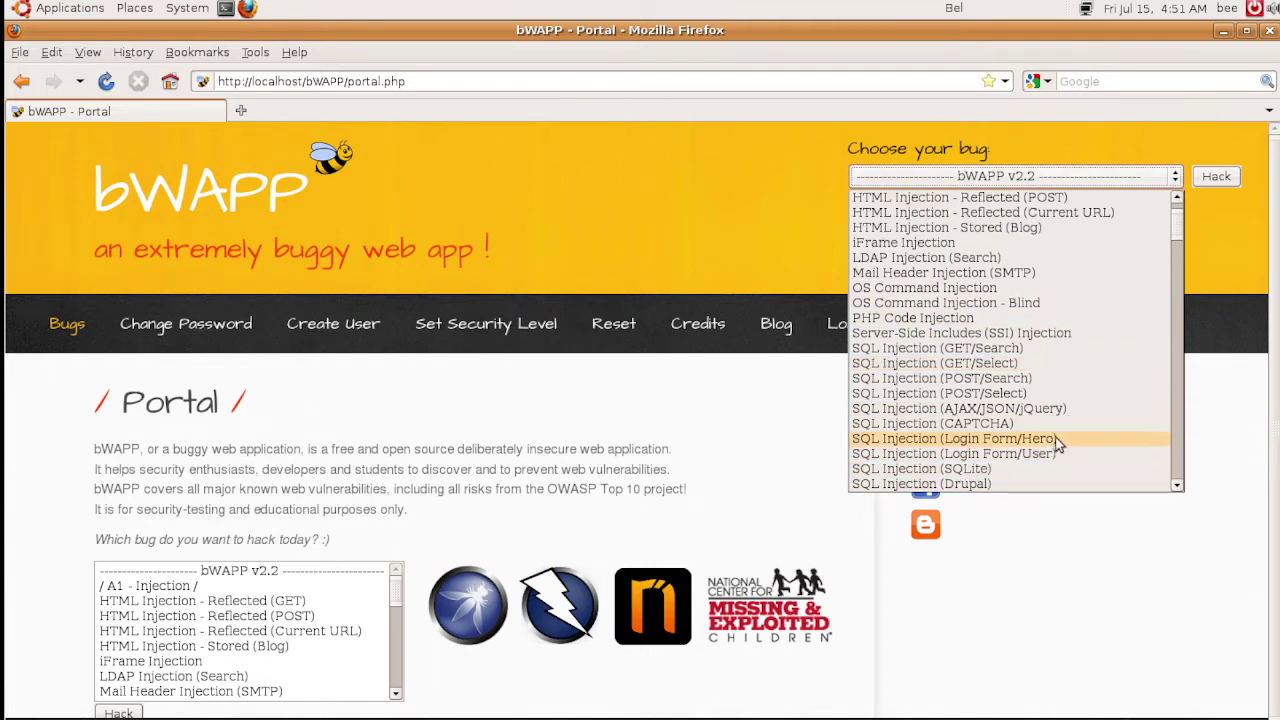
click(1050, 438)
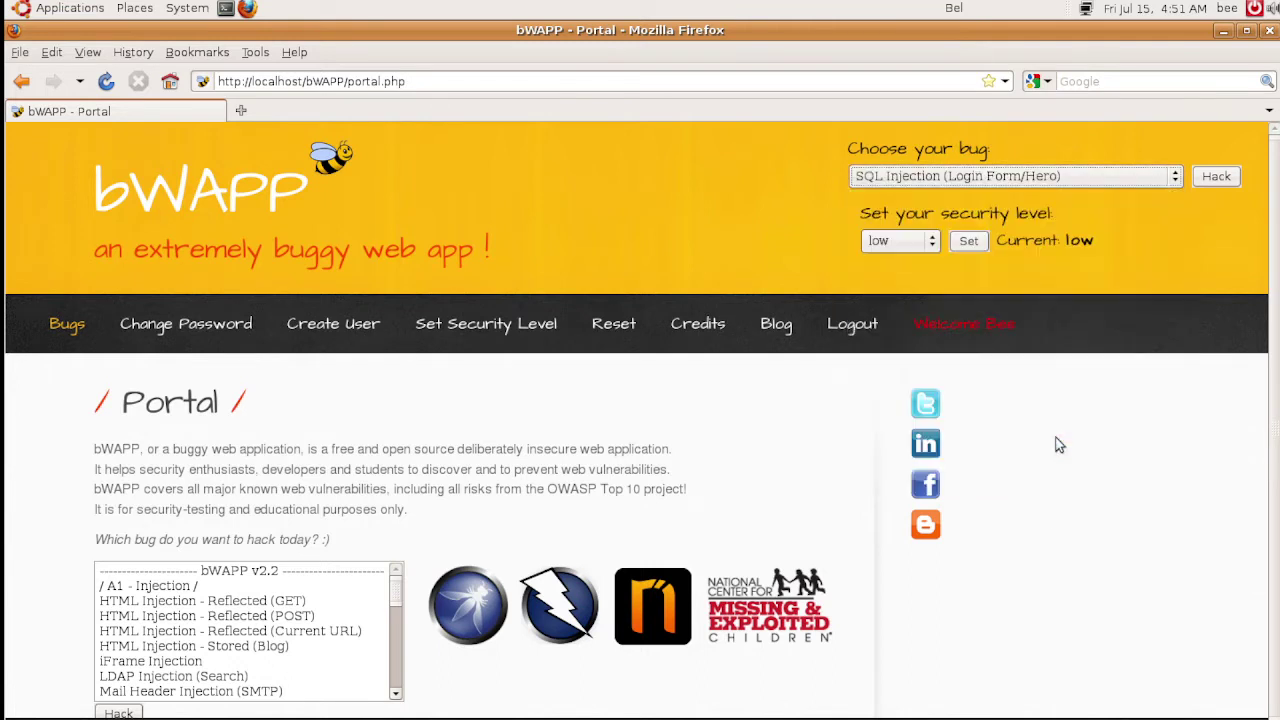
- Load the SQL Injection (Login Form/Hero) page and launch the Text Editor
click(1217, 178)
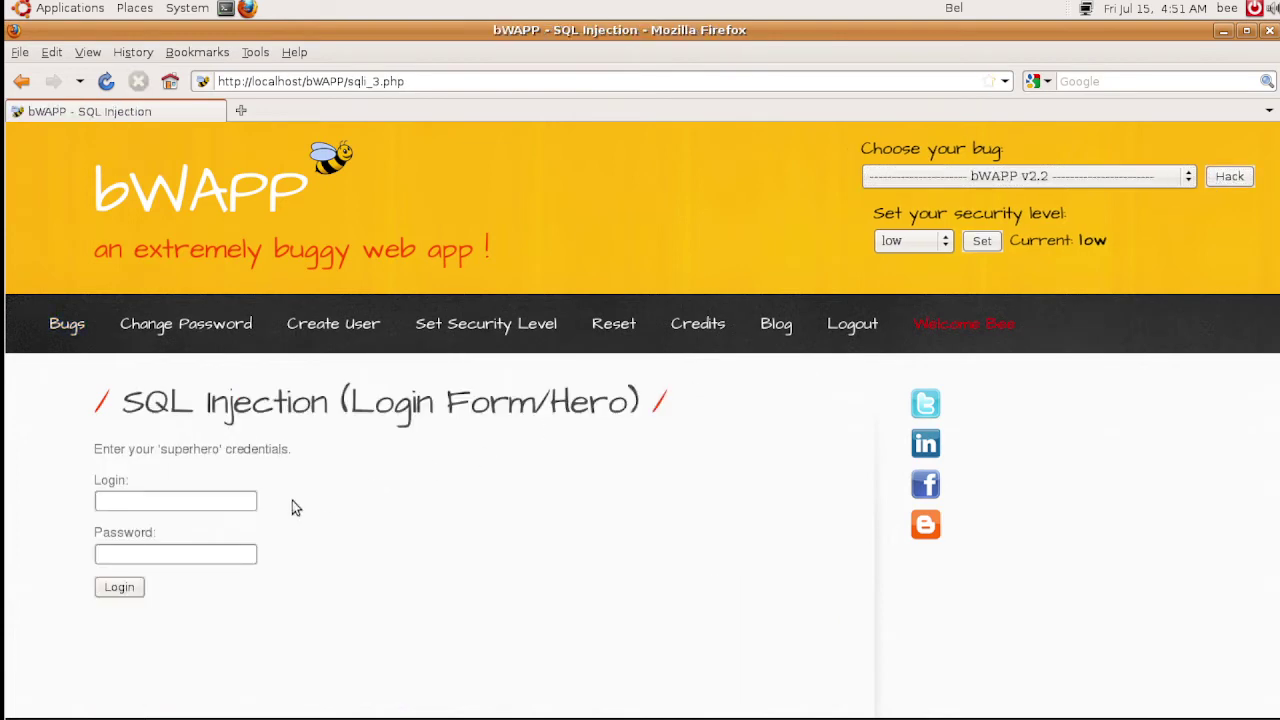
click(70, 12)
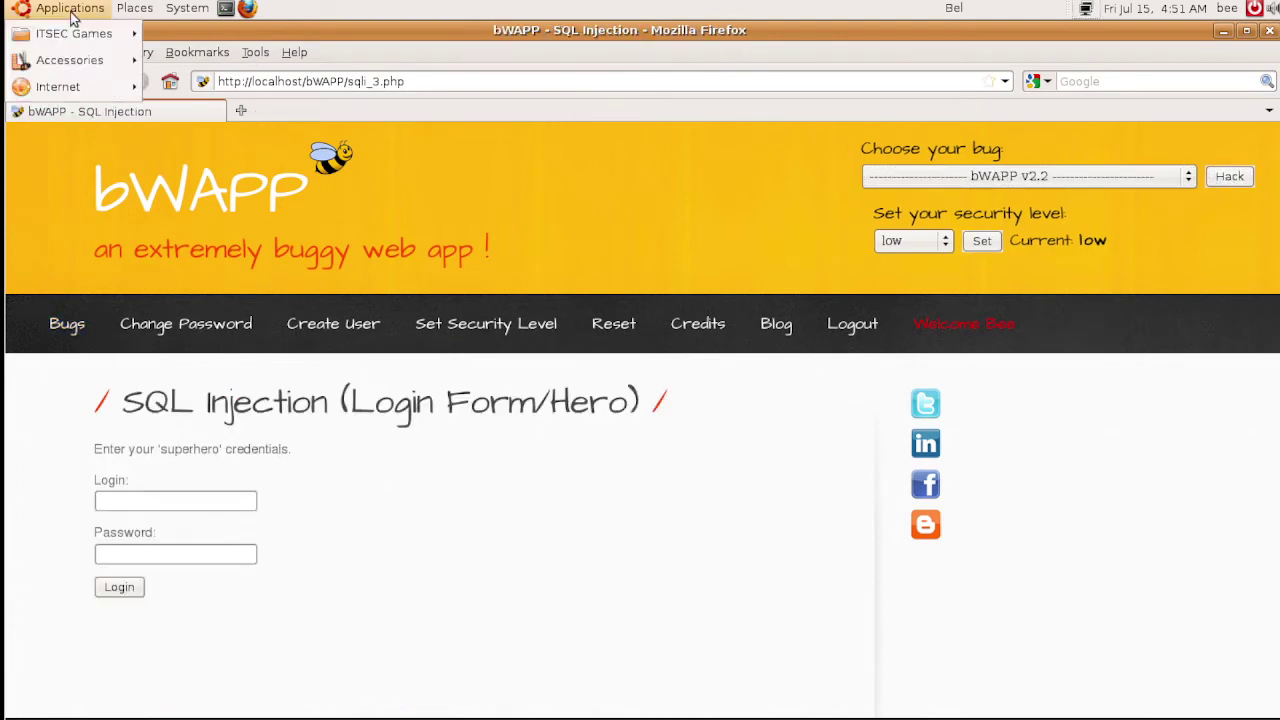
mouse_move(74, 40)
mouse_move(73, 63)
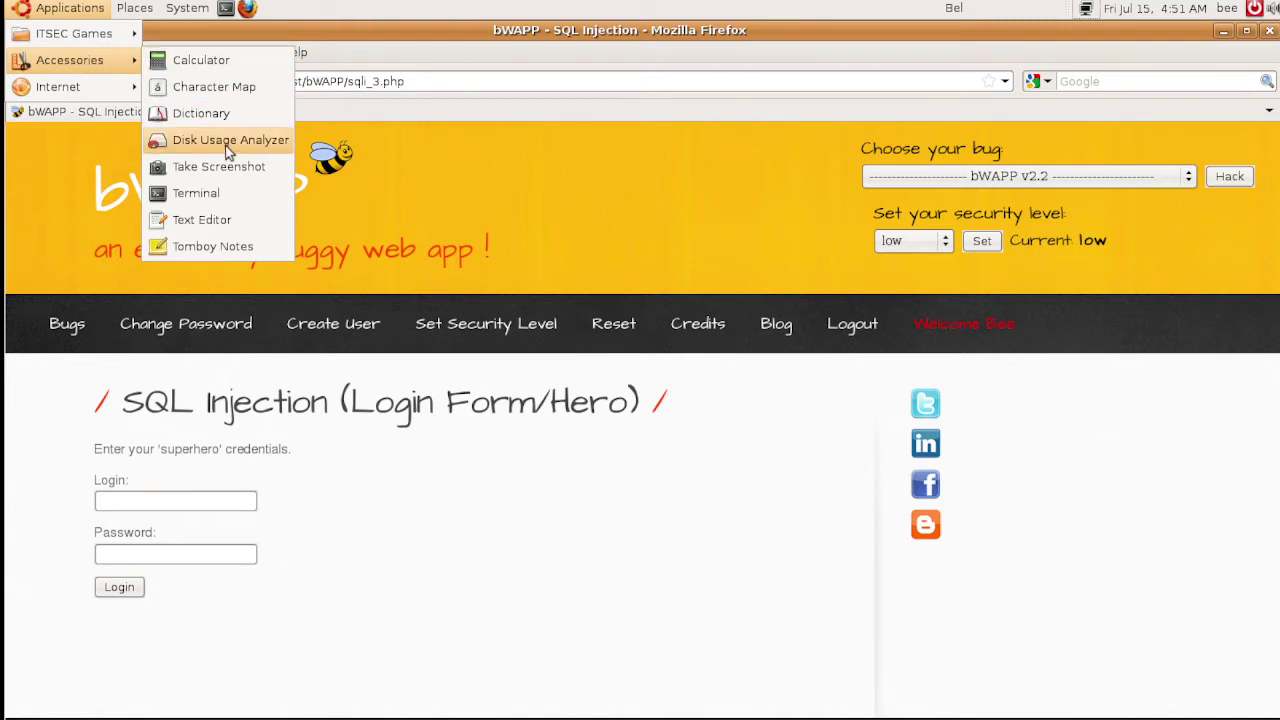
click(213, 211)
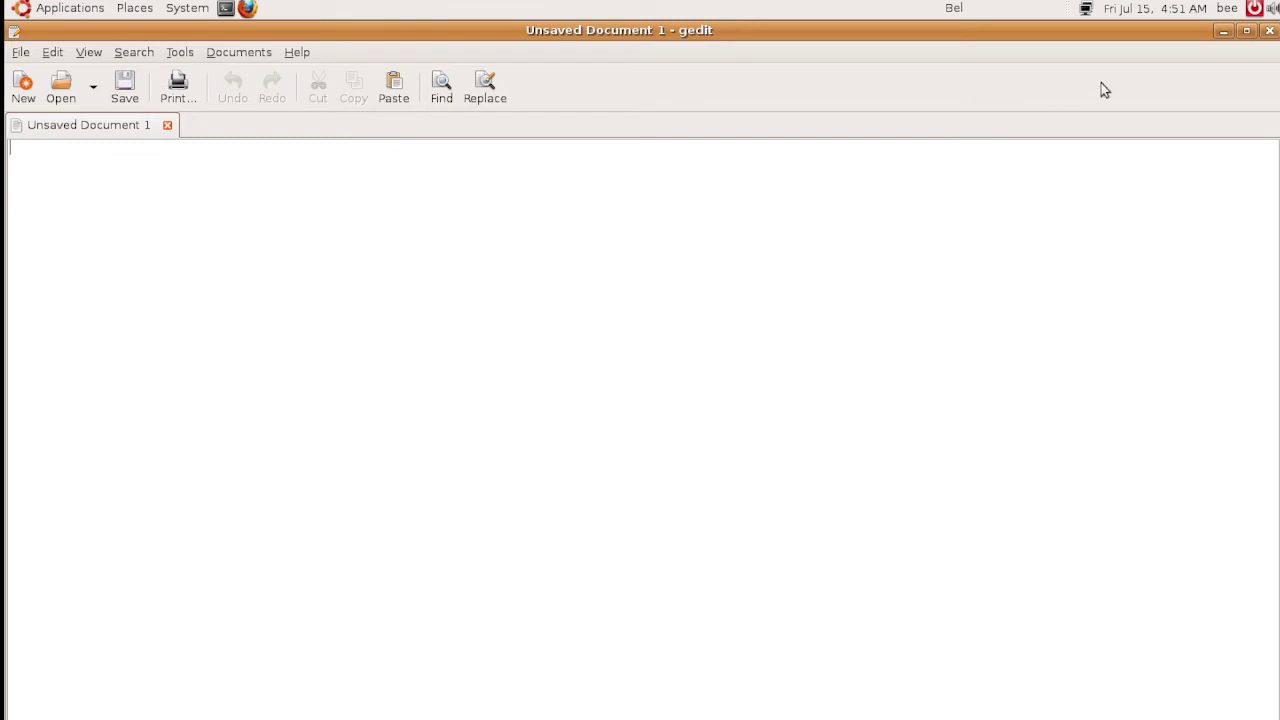
- Unmaximize gedit, move it right, and switch between it and Firefox
click(1249, 33)
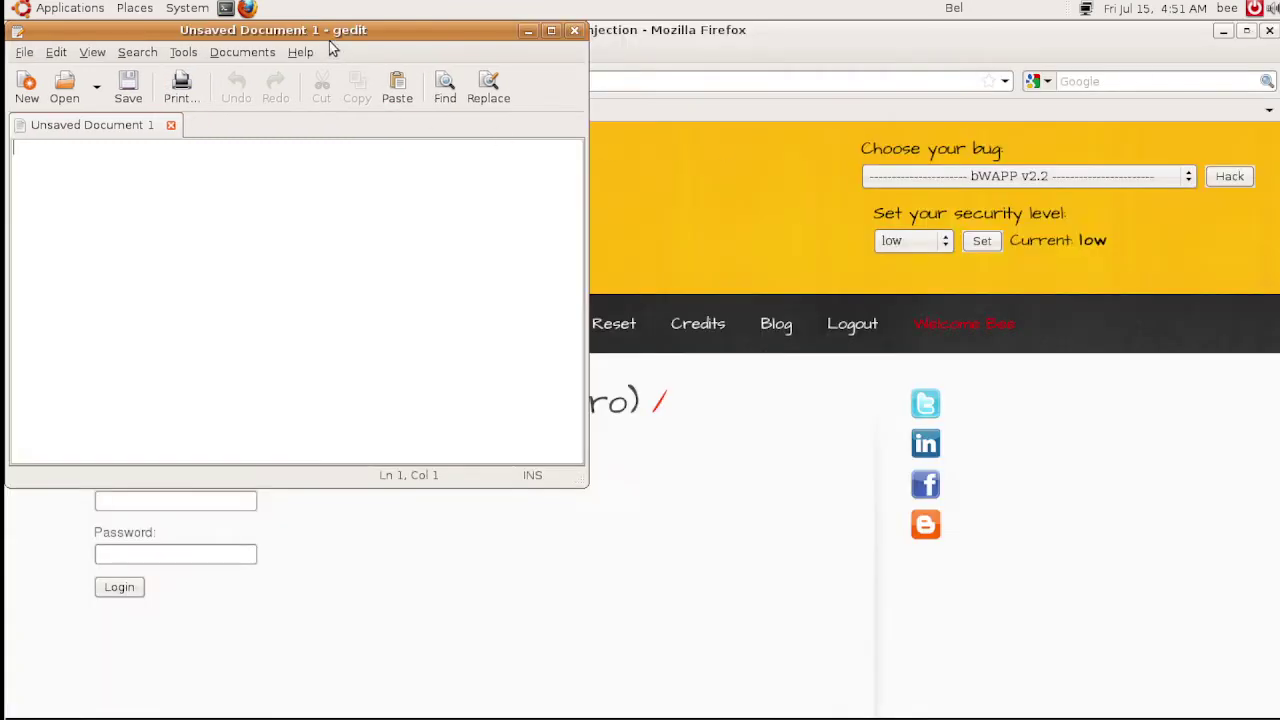
drag(330, 30, 945, 117)
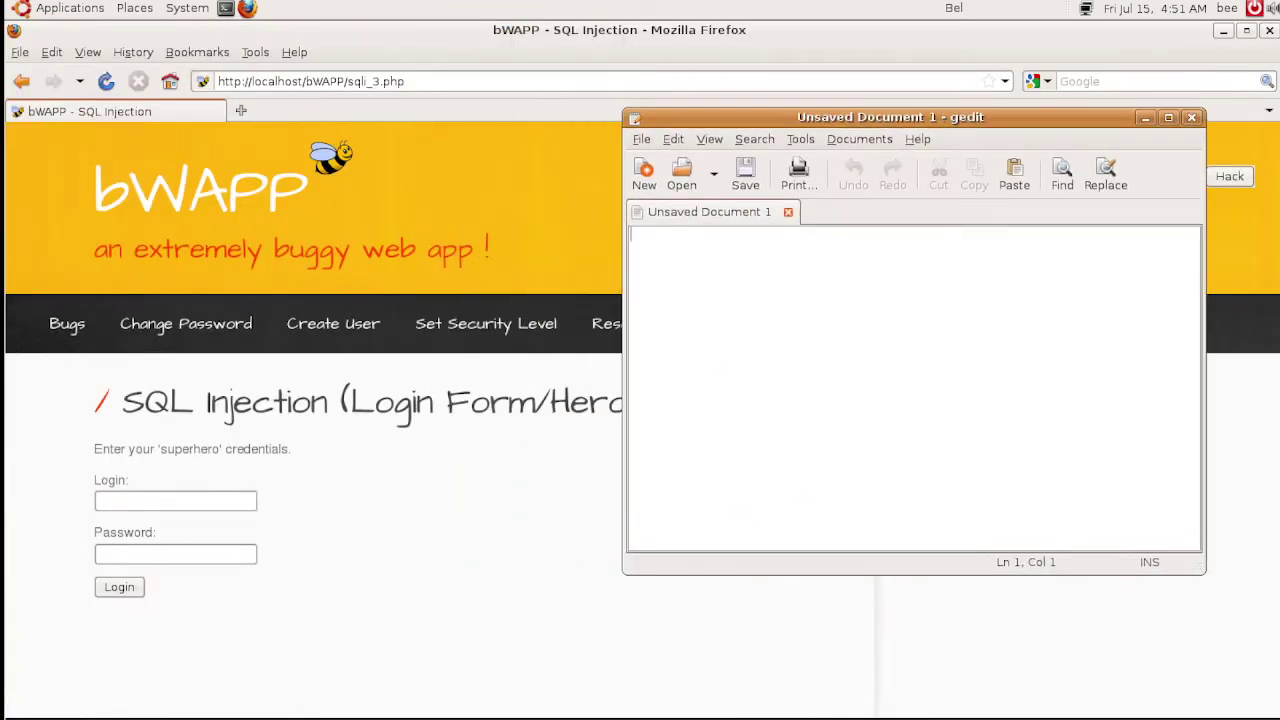
click(186, 503)
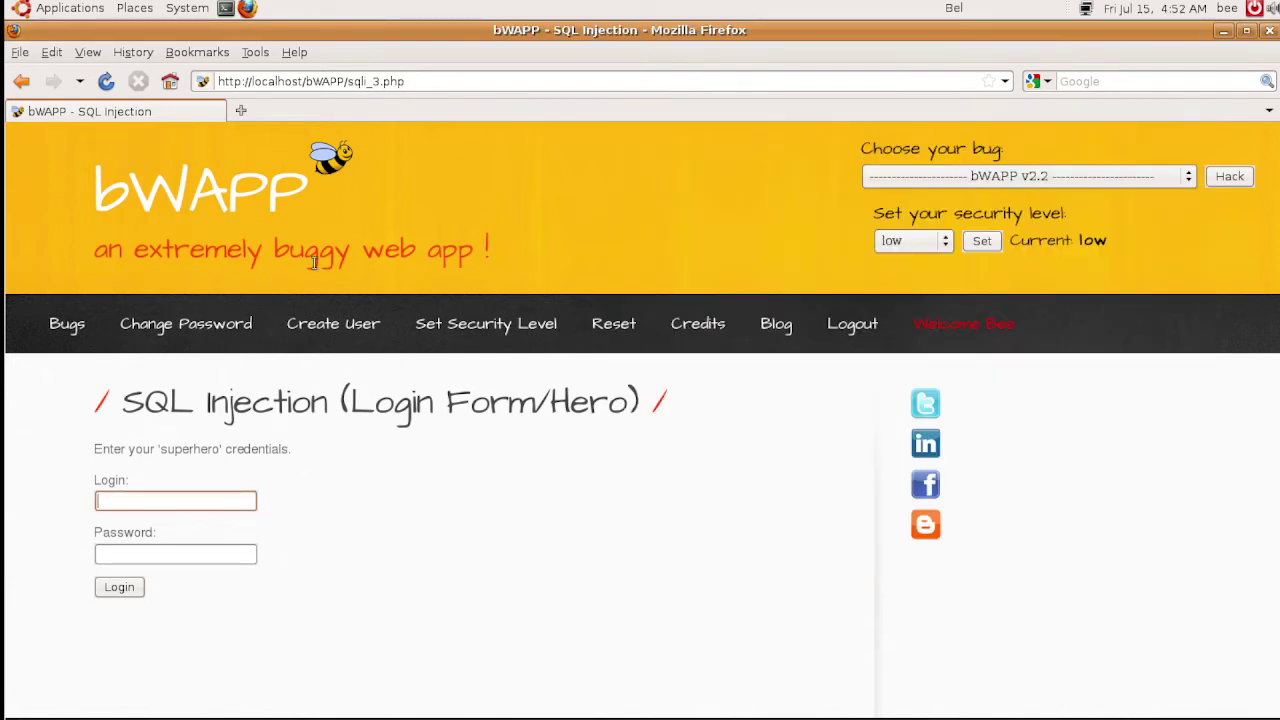
key(alt+Tab)
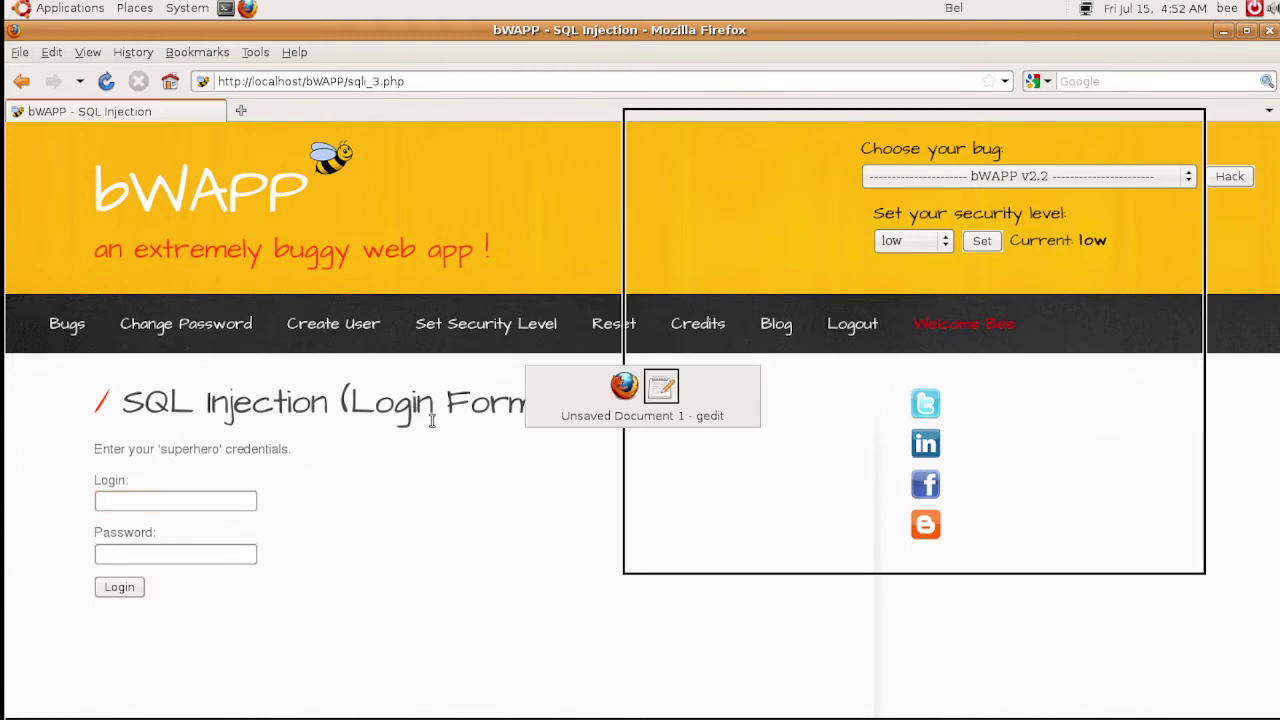
key(alt+Tab)
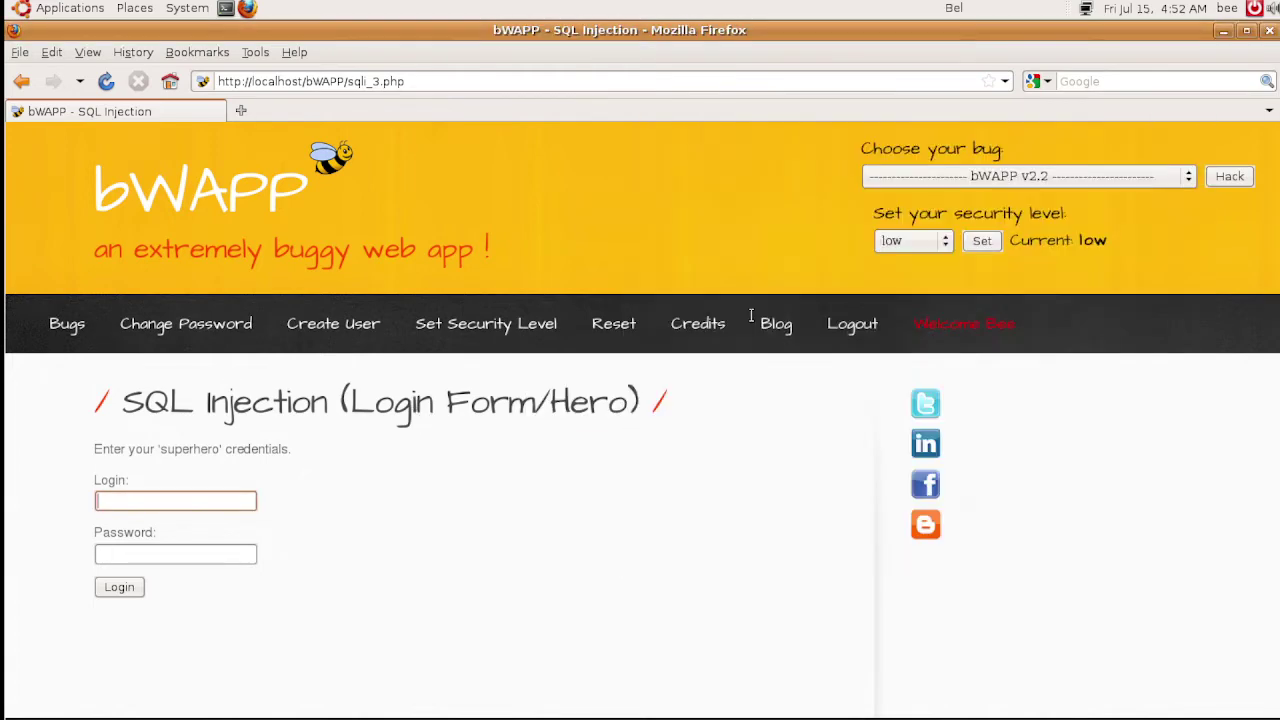
key(alt+Tab)
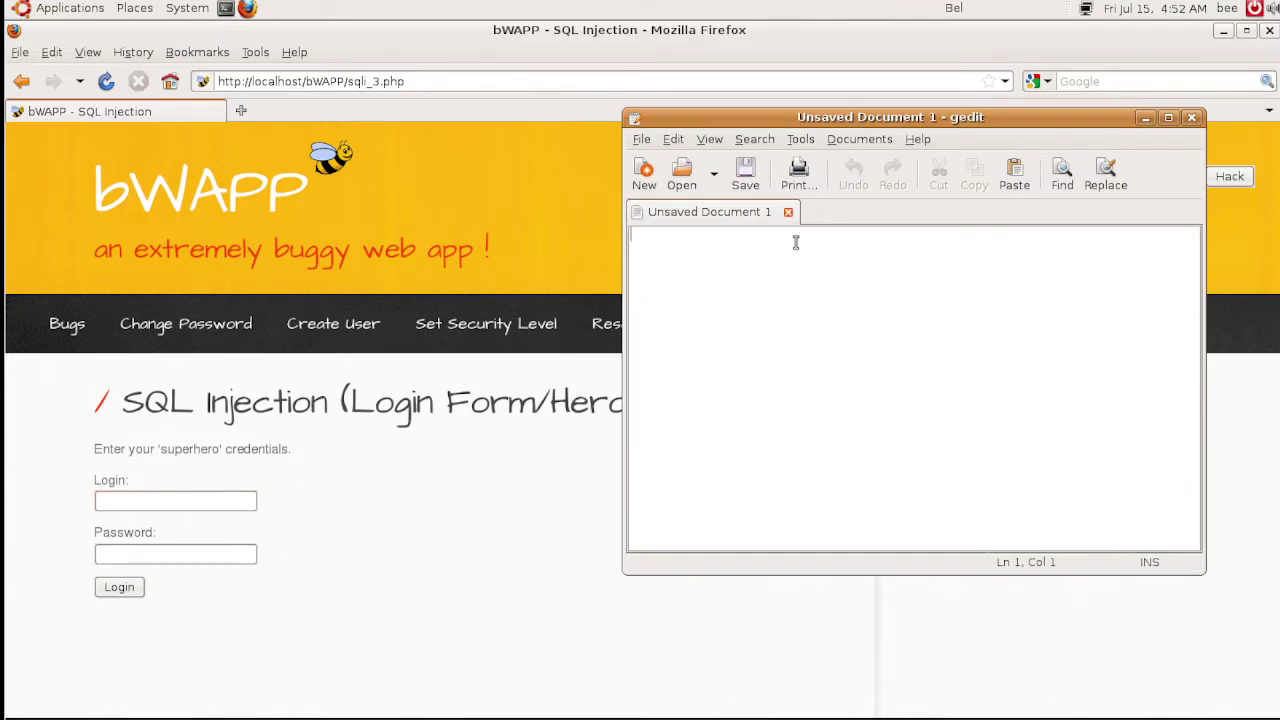
text(q)
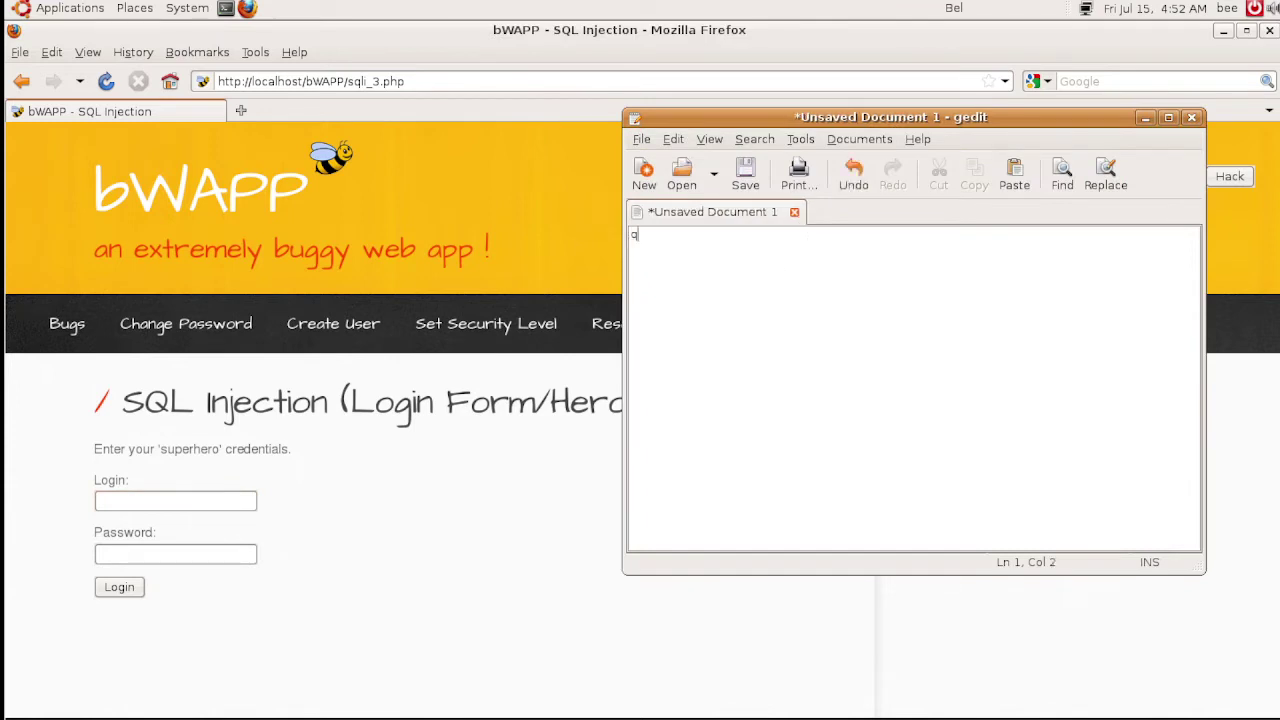
text(d,in)
key(BackSpace)
key(BackSpace)
key(BackSpace)
key(BackSpace)
key(BackSpace)
text(admin)
key(Return)
click(130, 553)
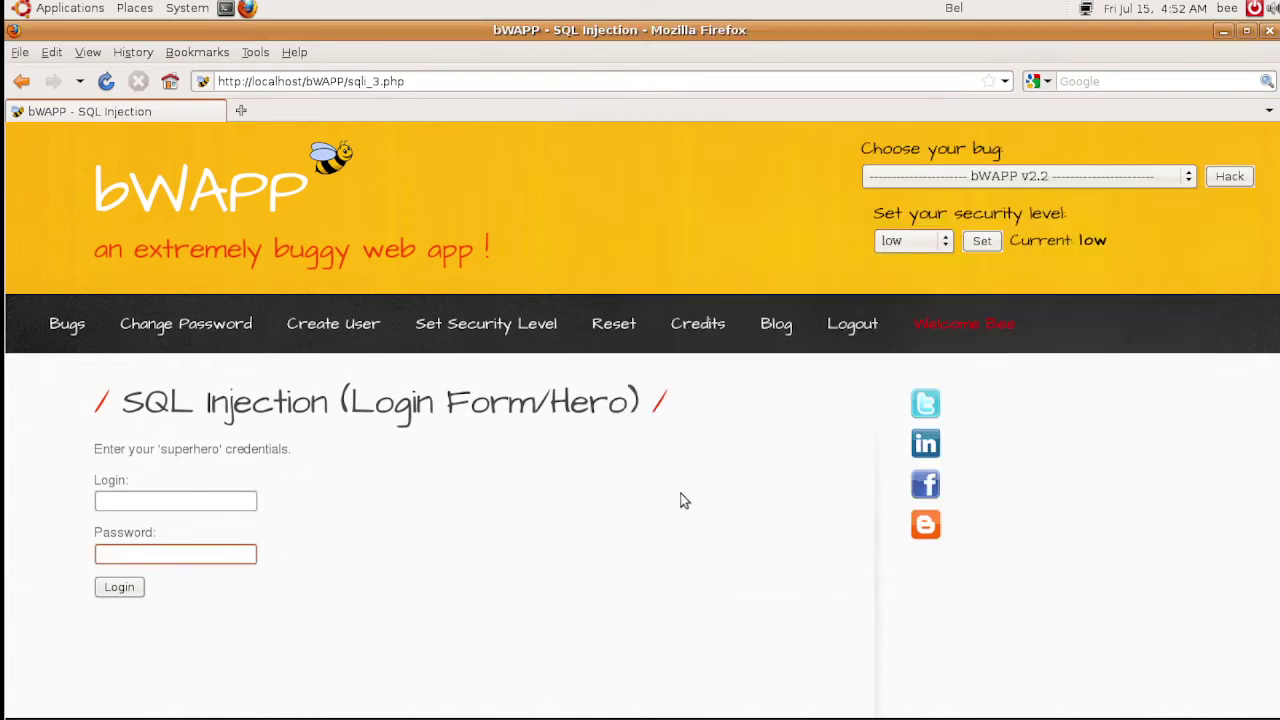
key(alt+Tab)
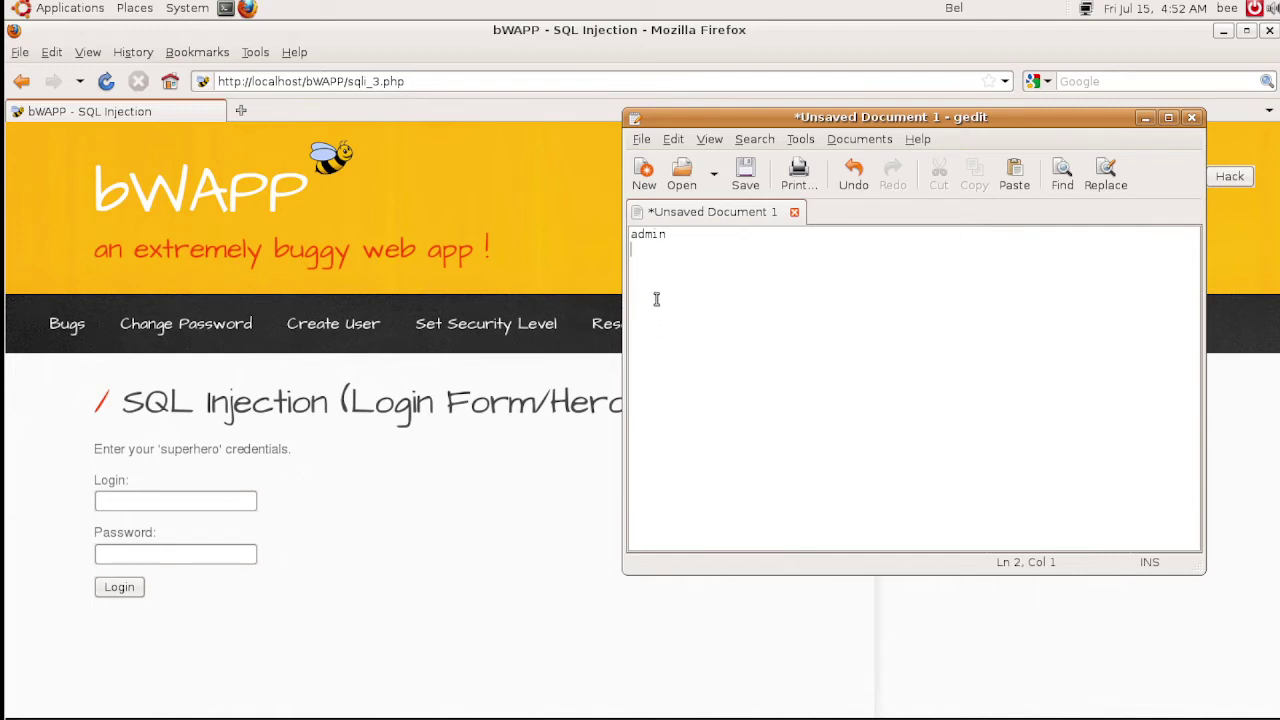
text(admin123)
drag(676, 236, 631, 234)
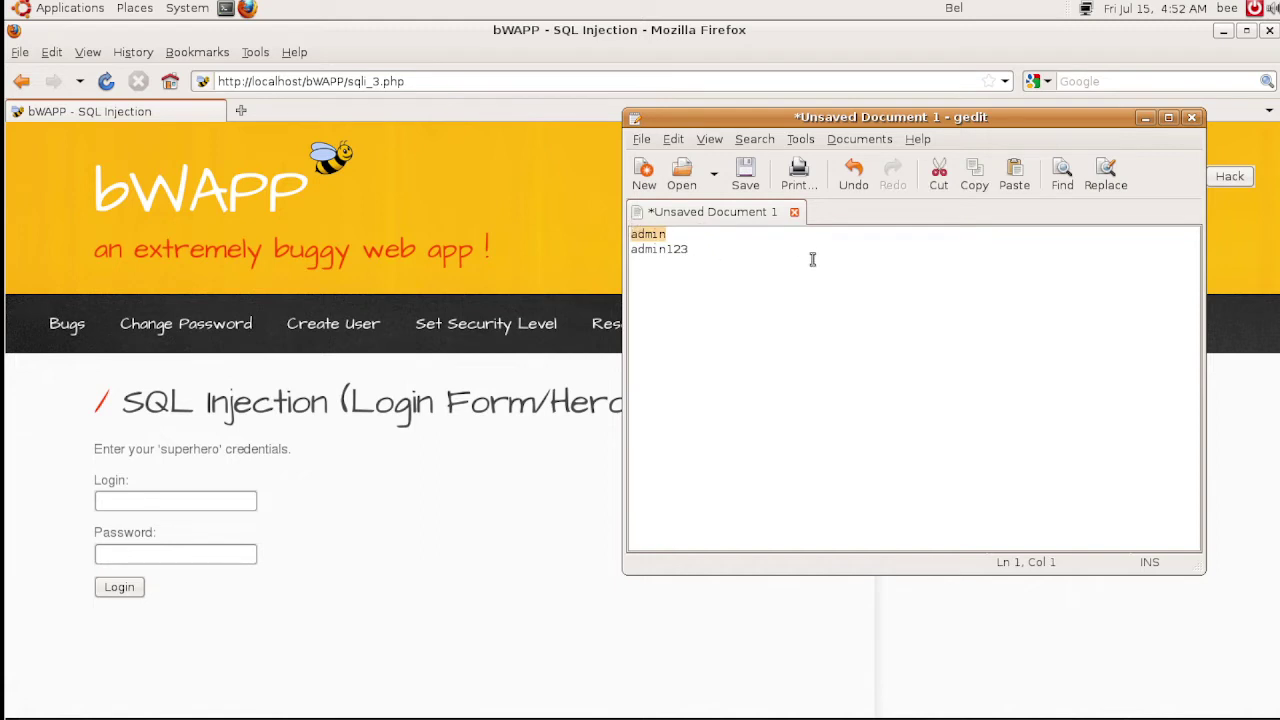
- Paste admin and admin123 into bWAPP's login form and submit, getting Invalid credentials!
click(214, 501)
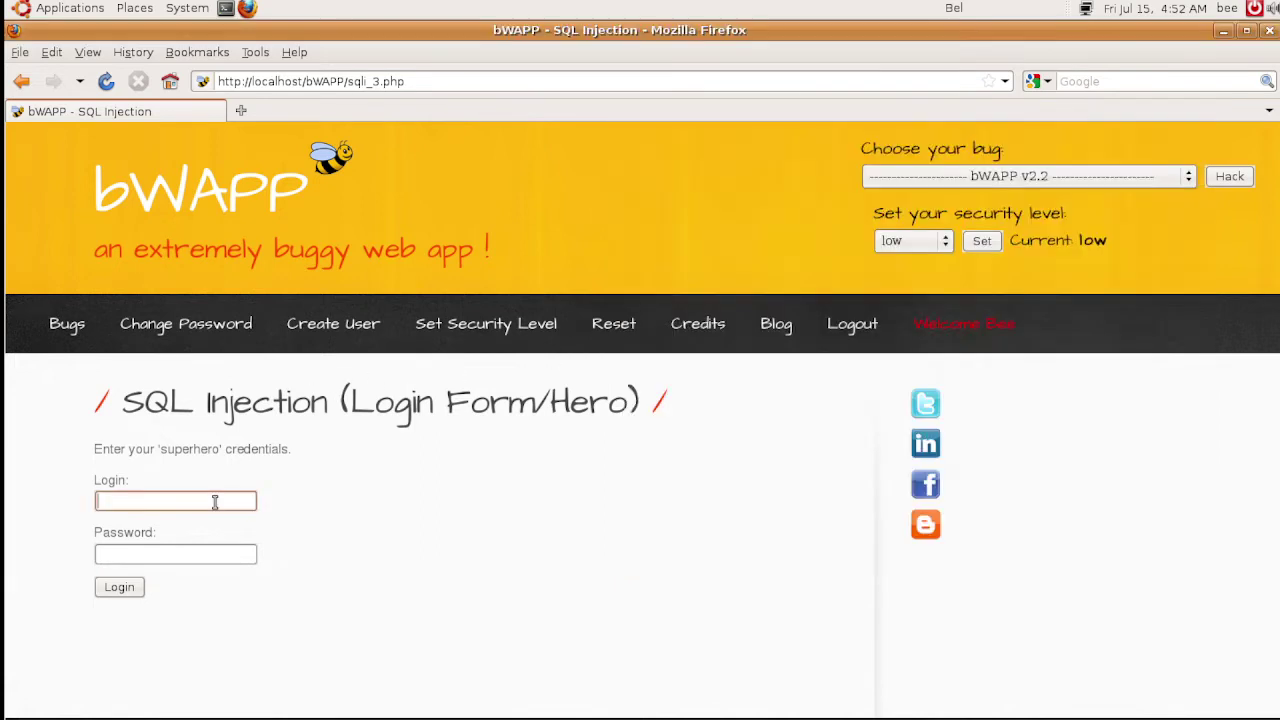
right_click(214, 501)
click(285, 624)
click(148, 550)
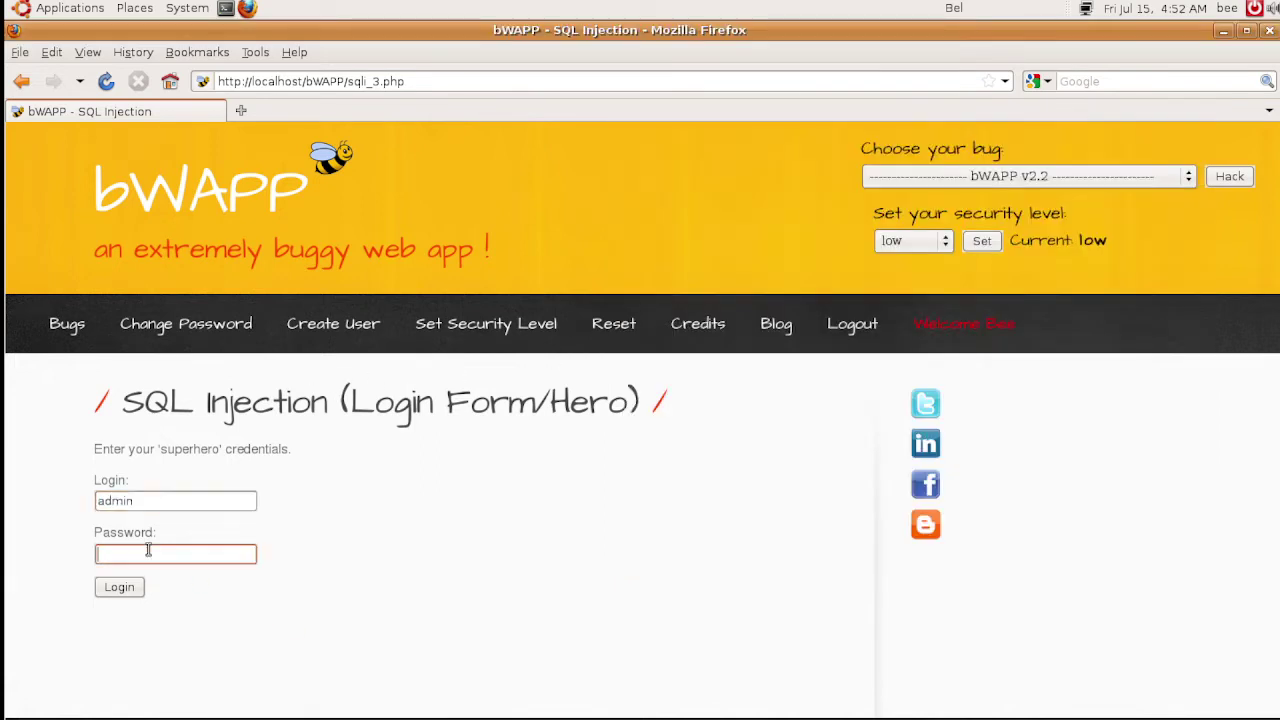
key(alt+Tab)
drag(695, 250, 630, 249)
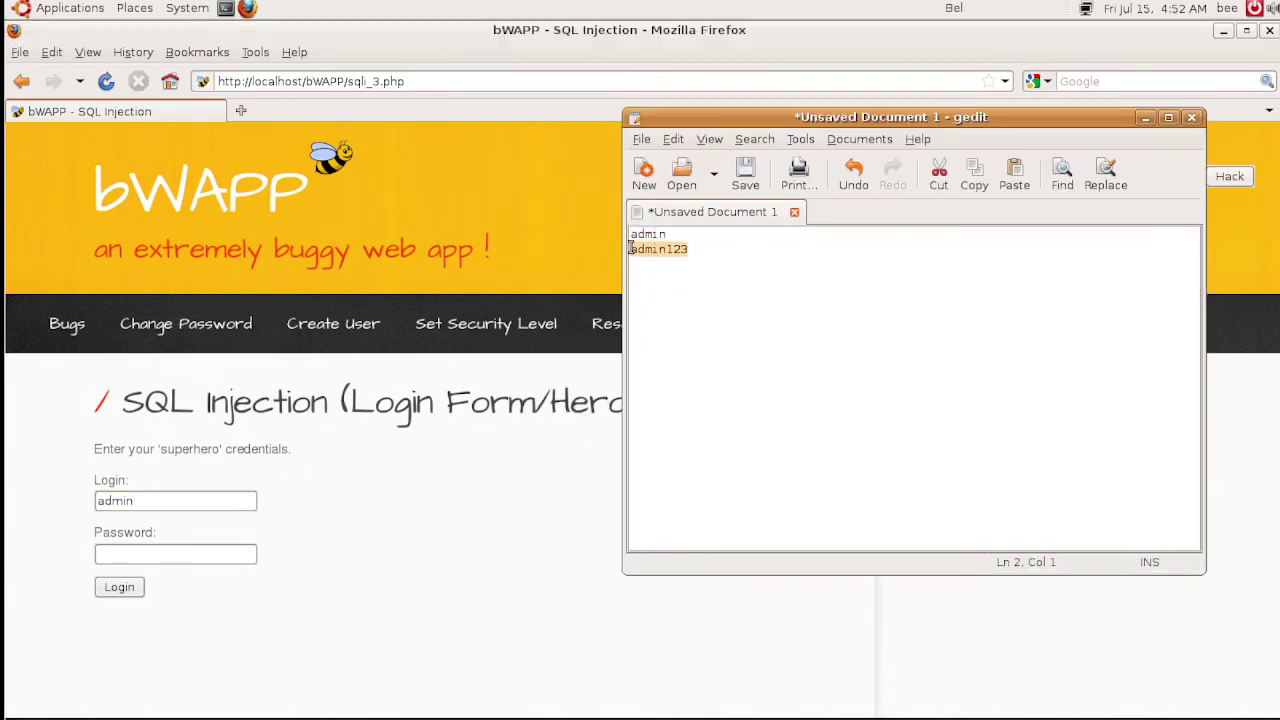
click(207, 557)
right_click(207, 559)
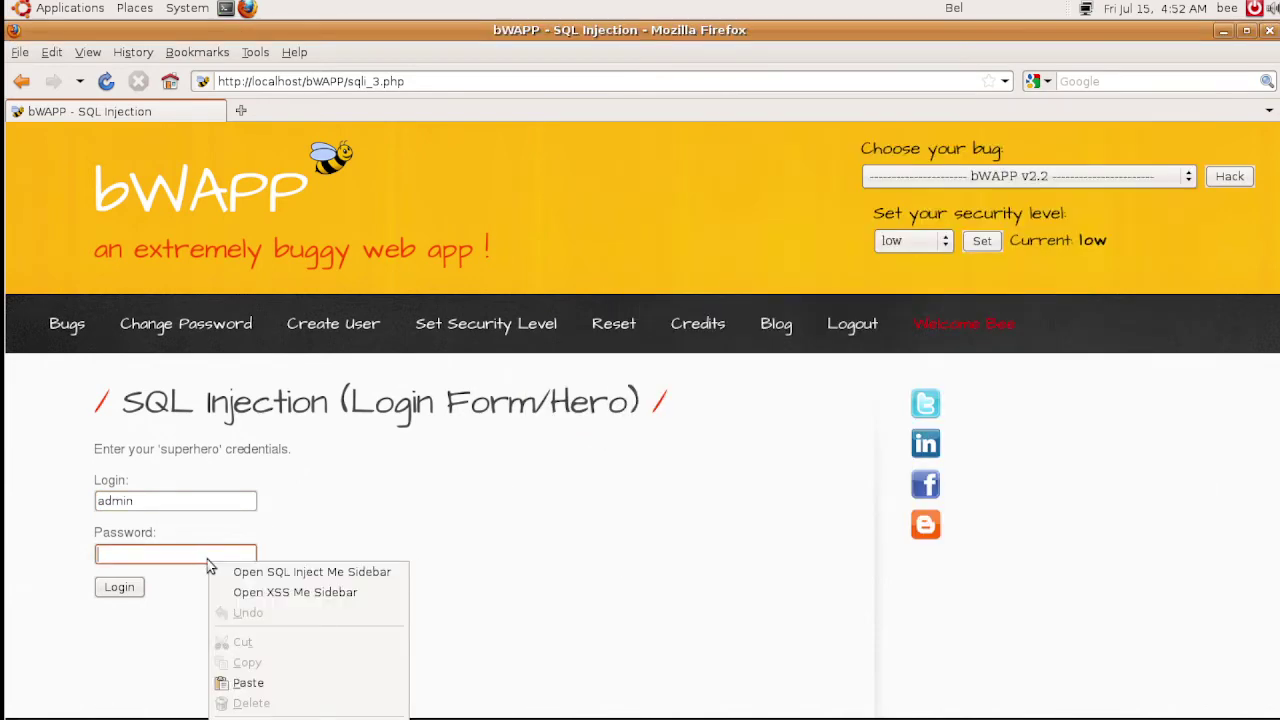
click(283, 683)
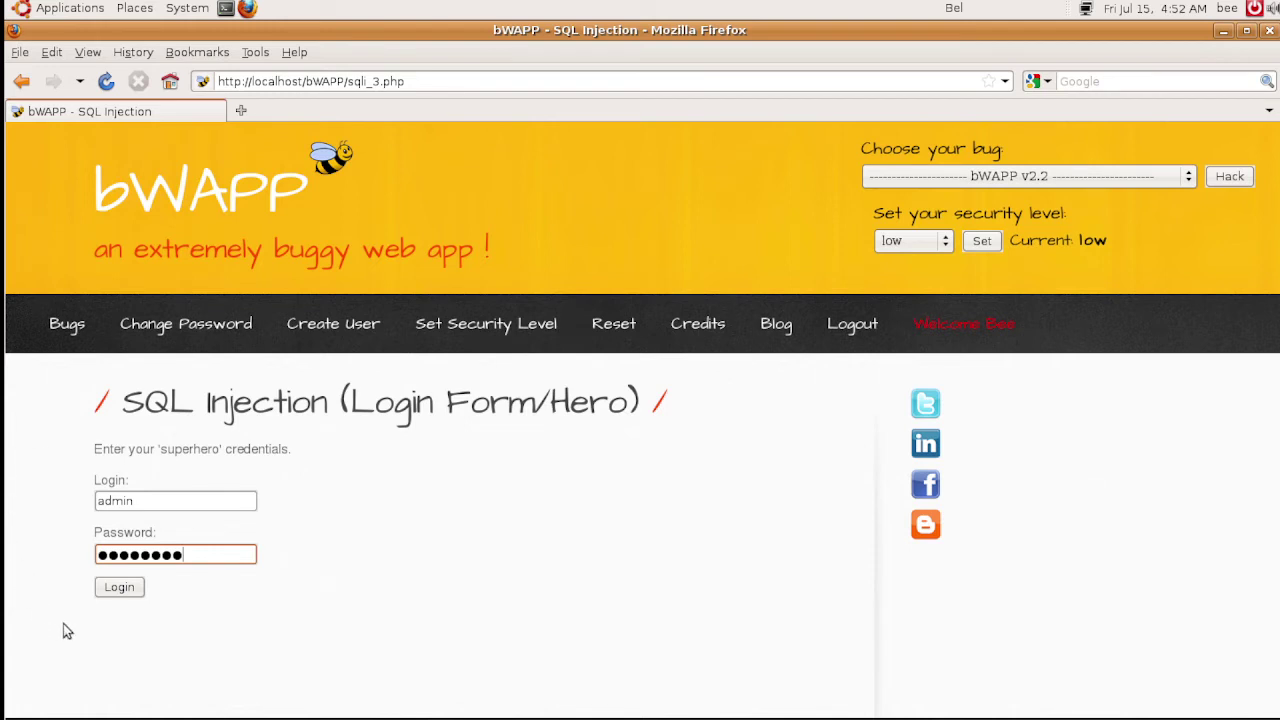
click(110, 594)
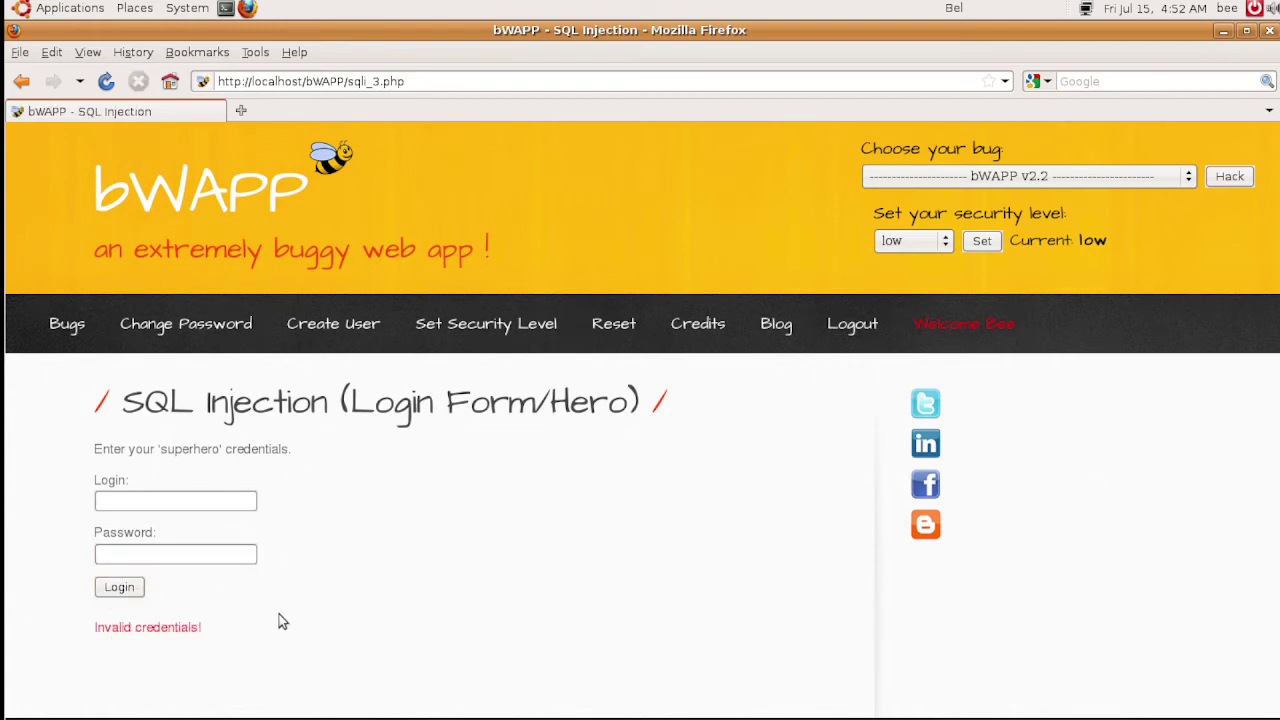
- Open View Page Source for the bWAPP login page
drag(94, 626, 175, 642)
click(317, 616)
click(150, 503)
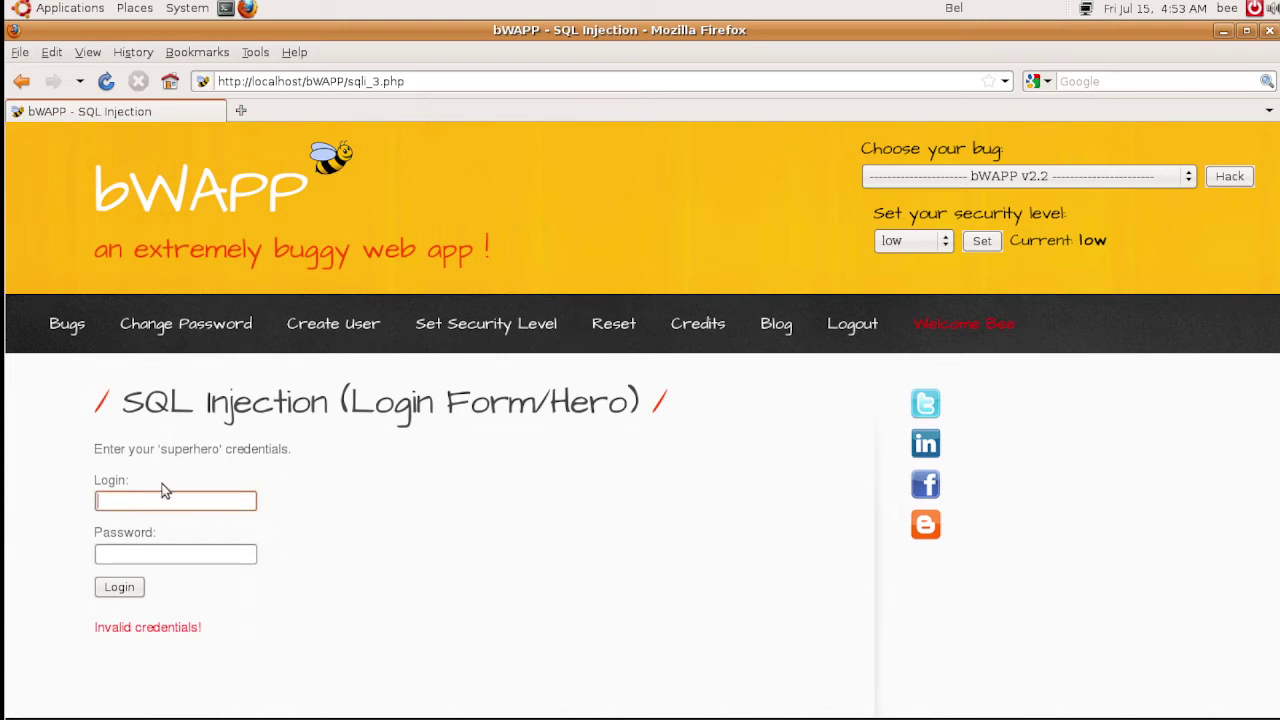
right_click(557, 470)
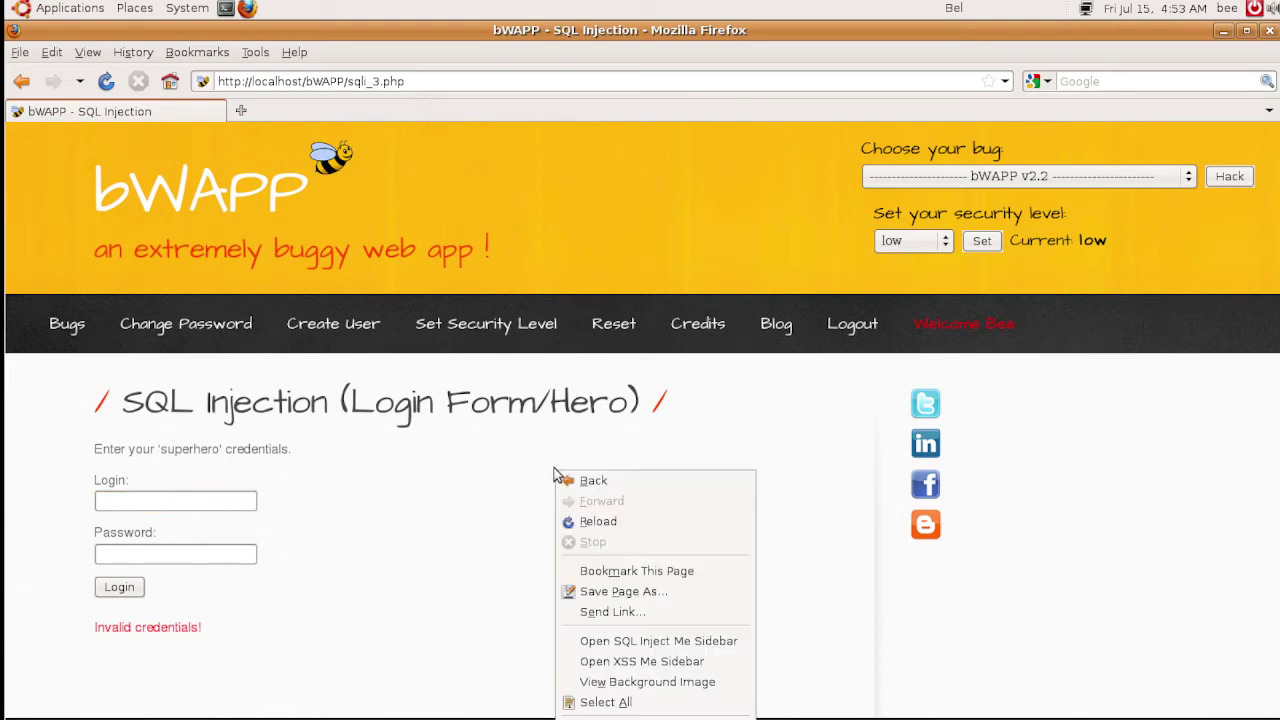
click(610, 715)
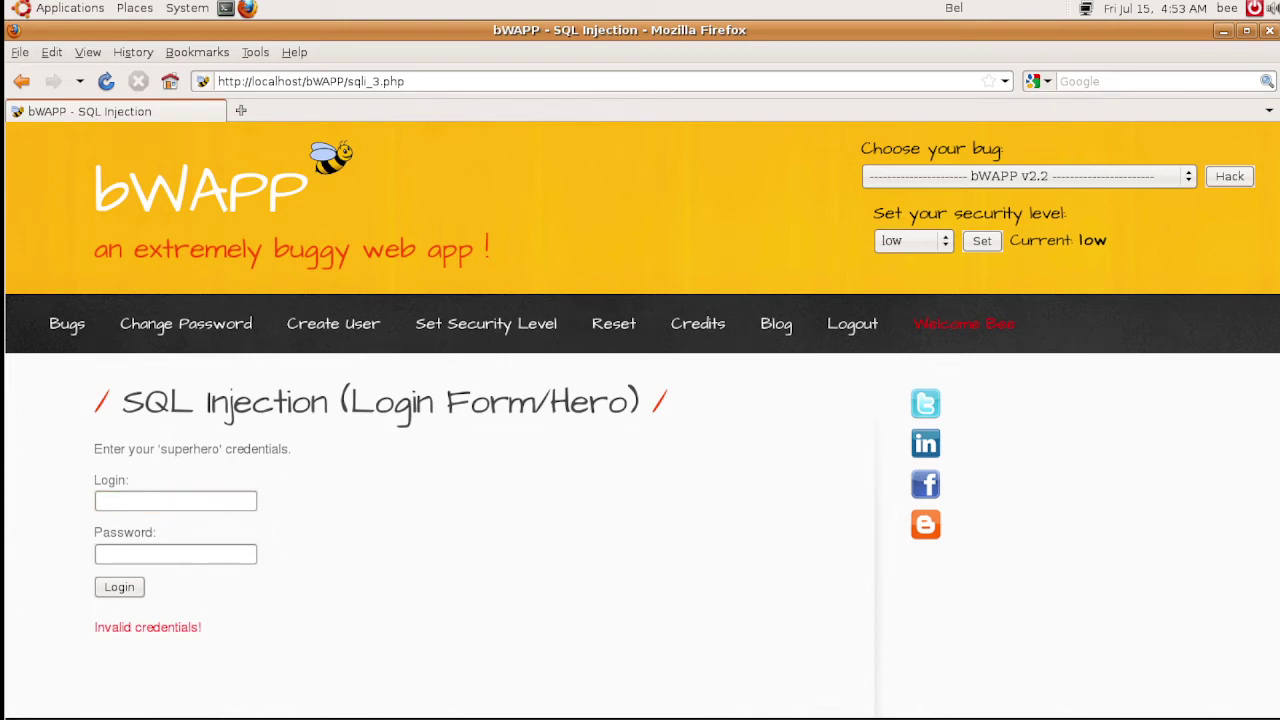
- Inspect the form's login and password fields and its sqli_3.php target, then close the source
scroll(410, 278, down, 2)
scroll(410, 278, down, 3)
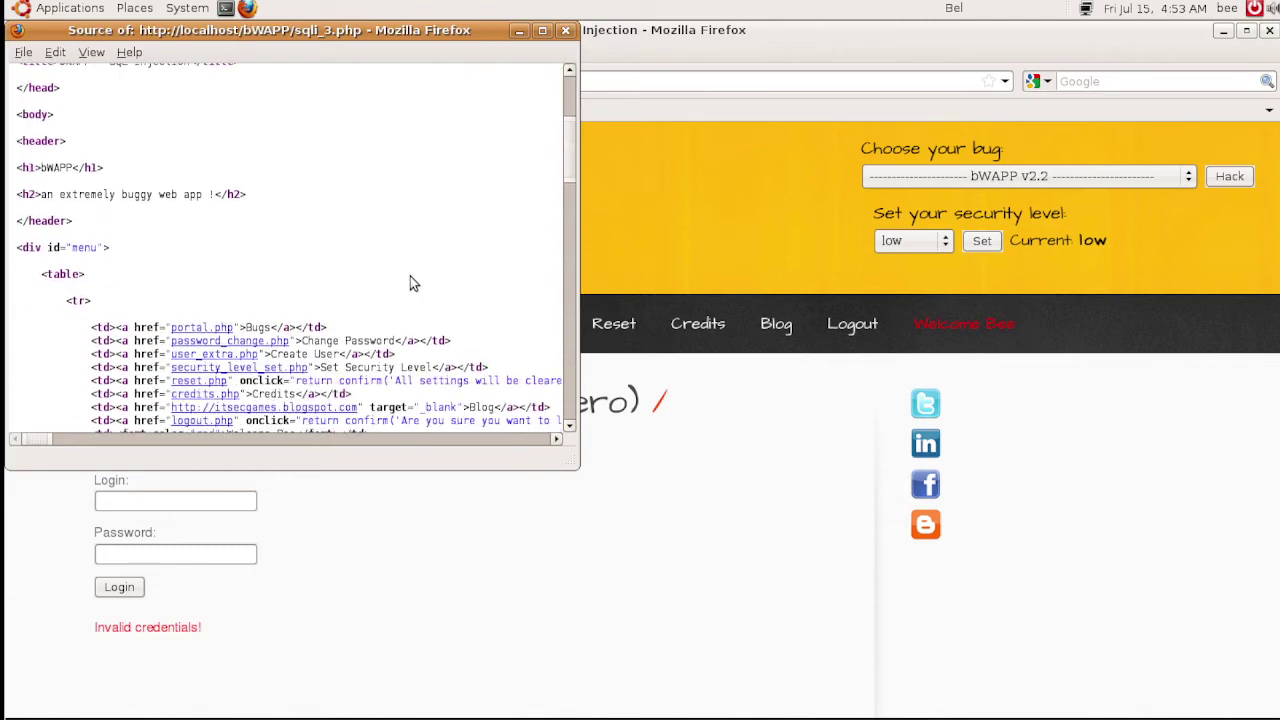
scroll(410, 280, down, 1)
scroll(410, 282, down, 3)
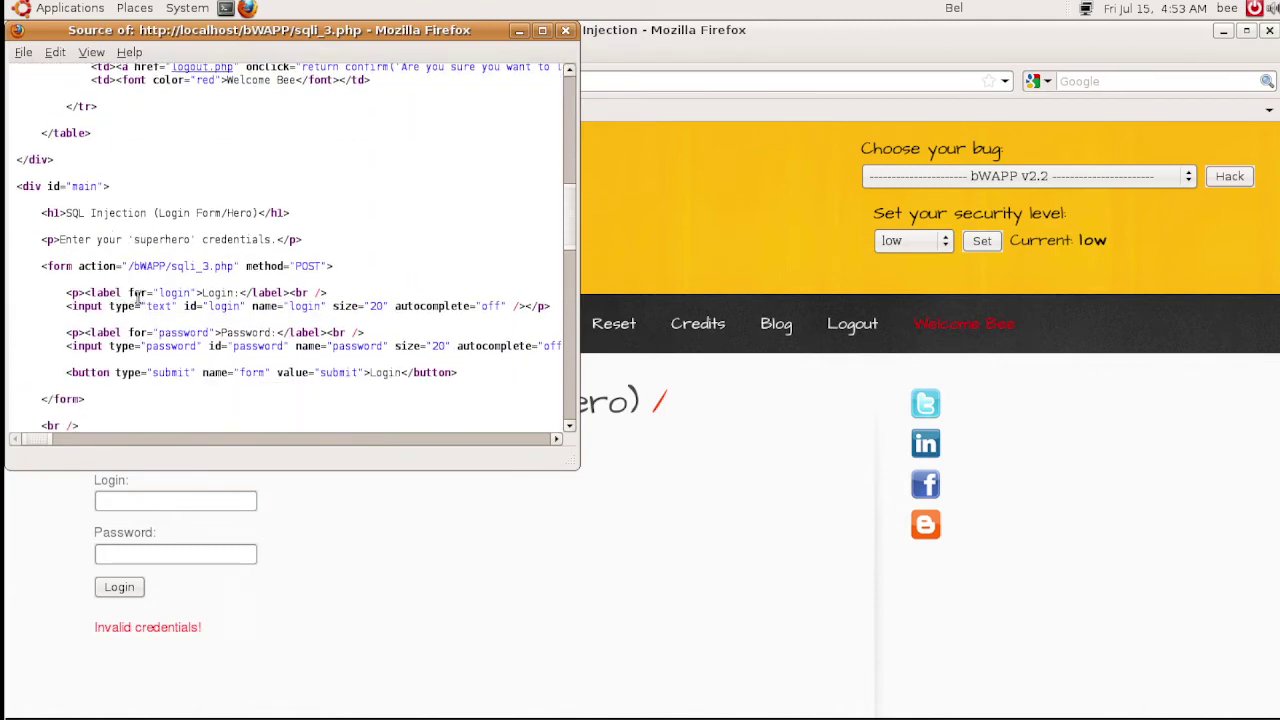
drag(159, 292, 187, 292)
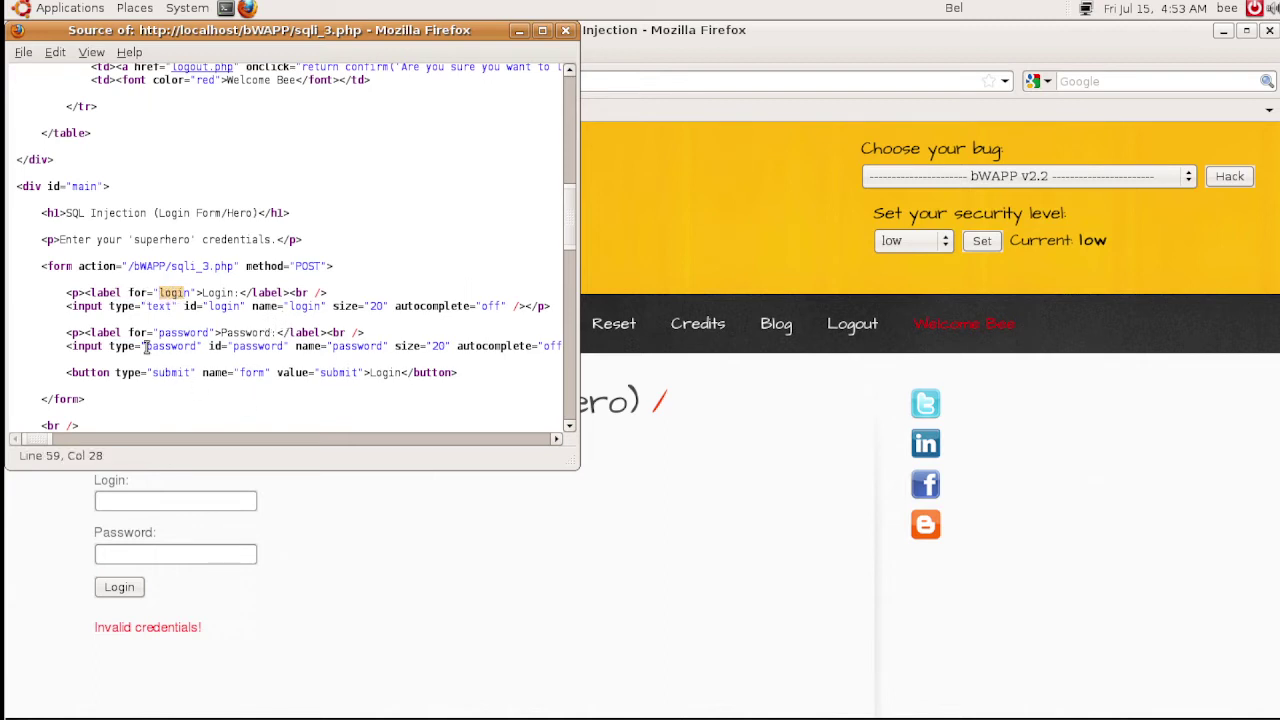
drag(146, 346, 195, 346)
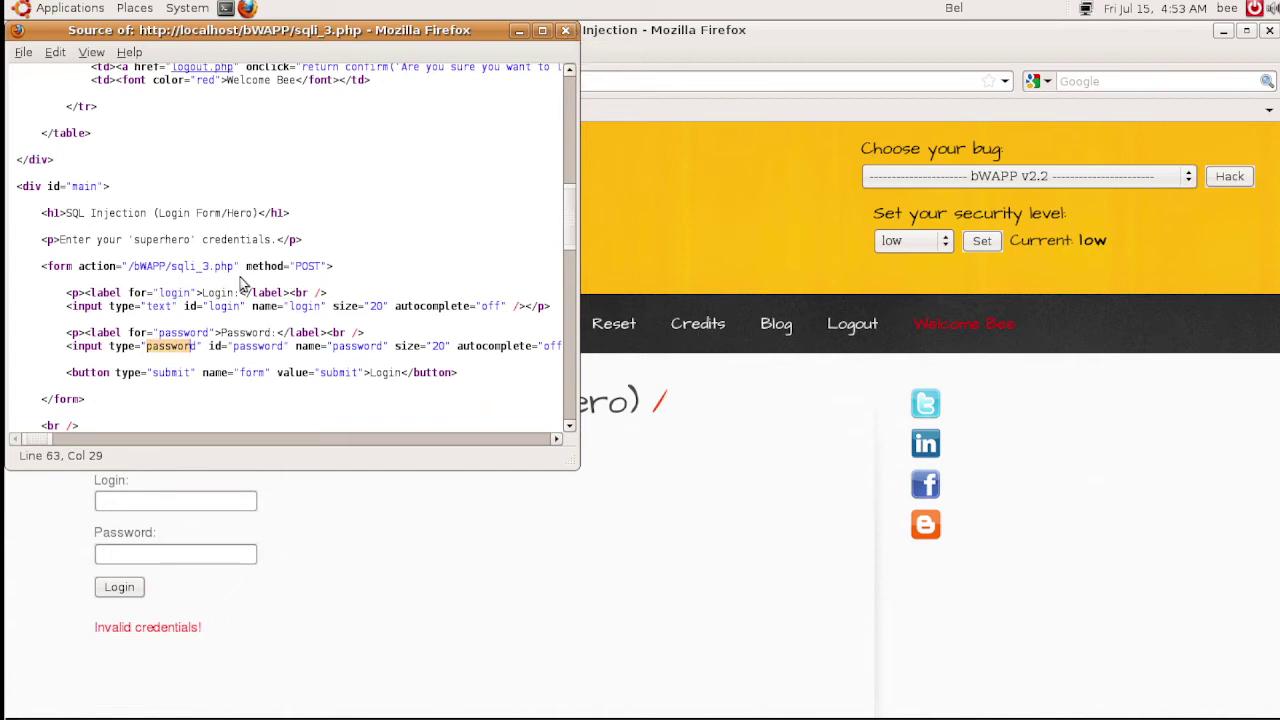
drag(165, 266, 234, 266)
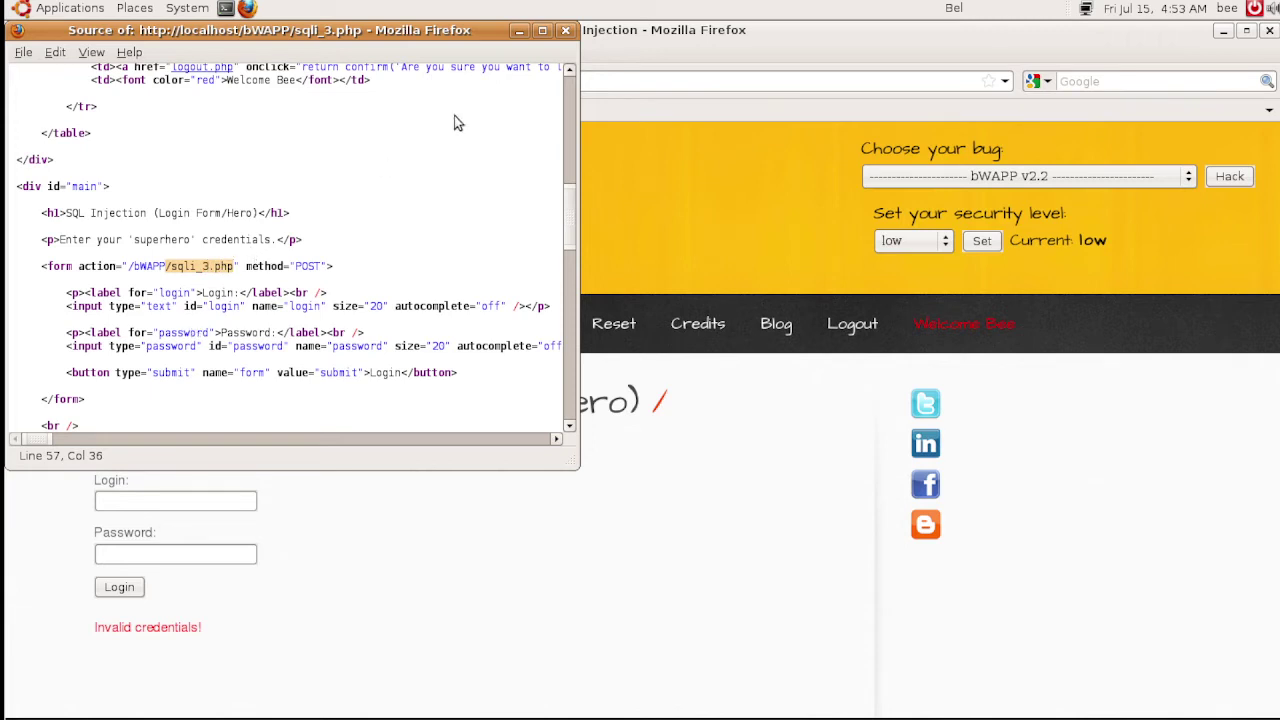
click(564, 33)
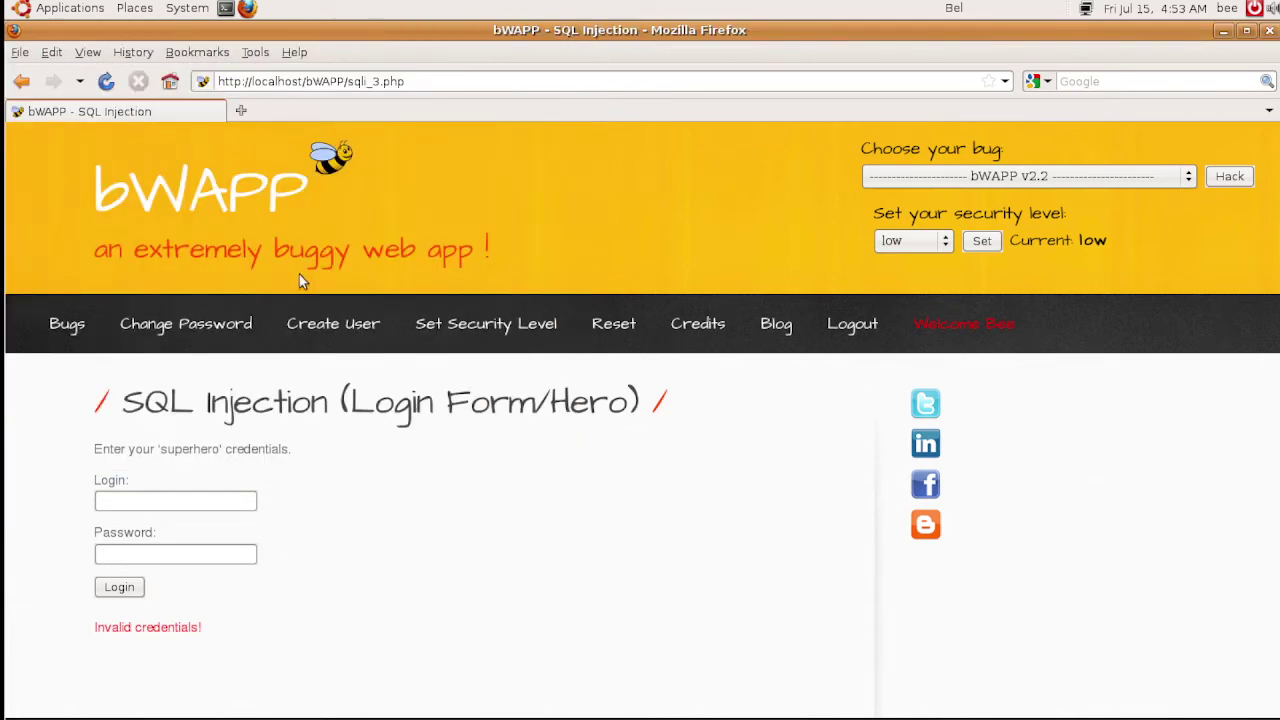
- Type SELECT * FROM user WHERE username='' password='' into the note and highlight its parts
key(alt+Tab)
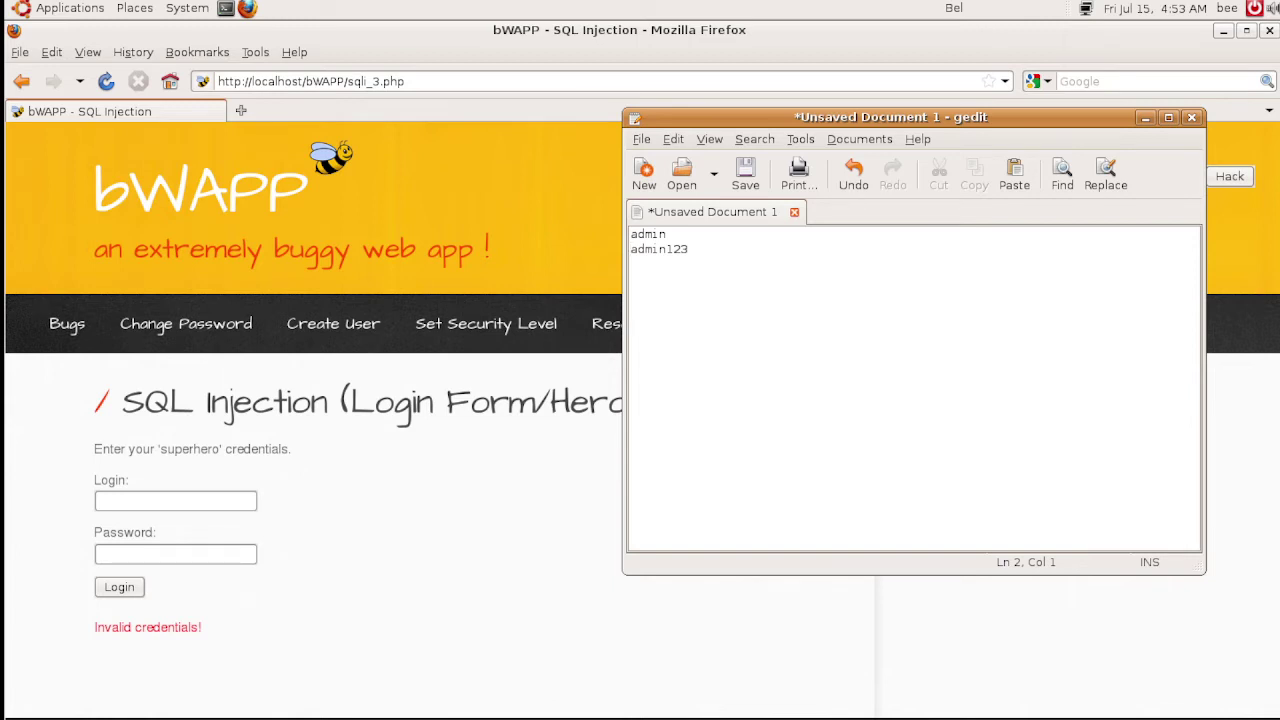
text(SELECT * FROM user WHERE username='' password='')
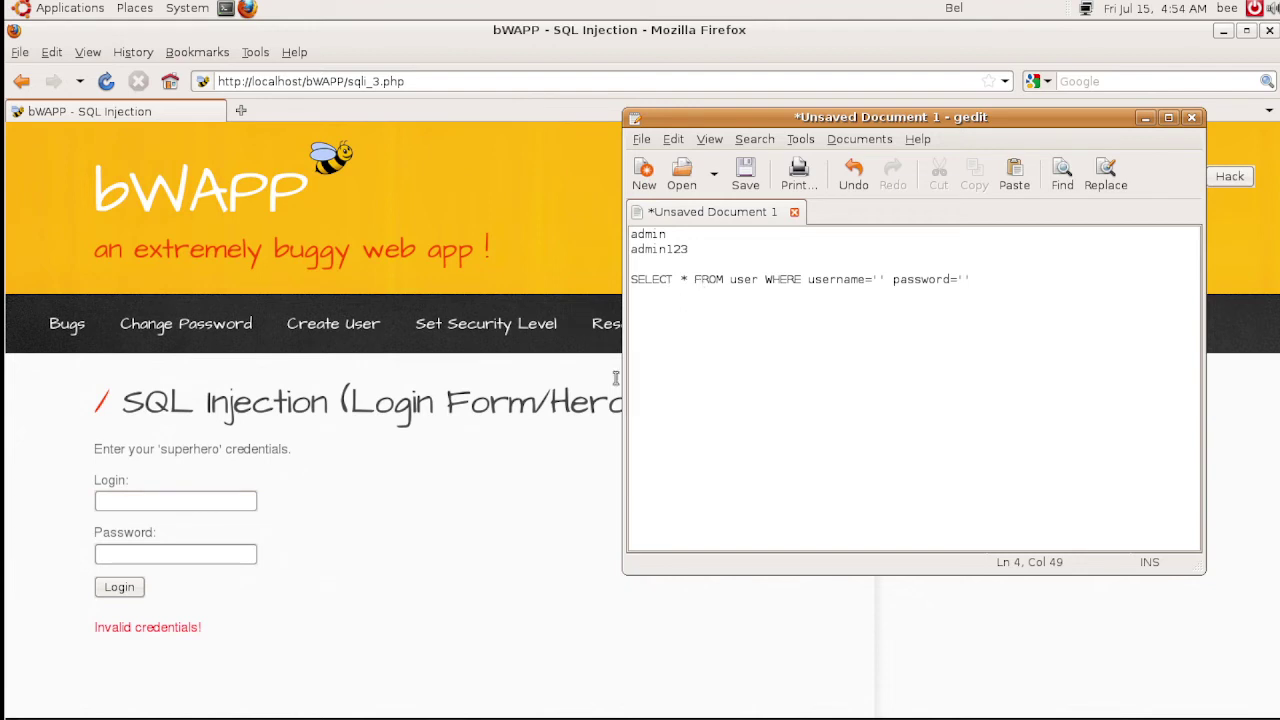
click(111, 506)
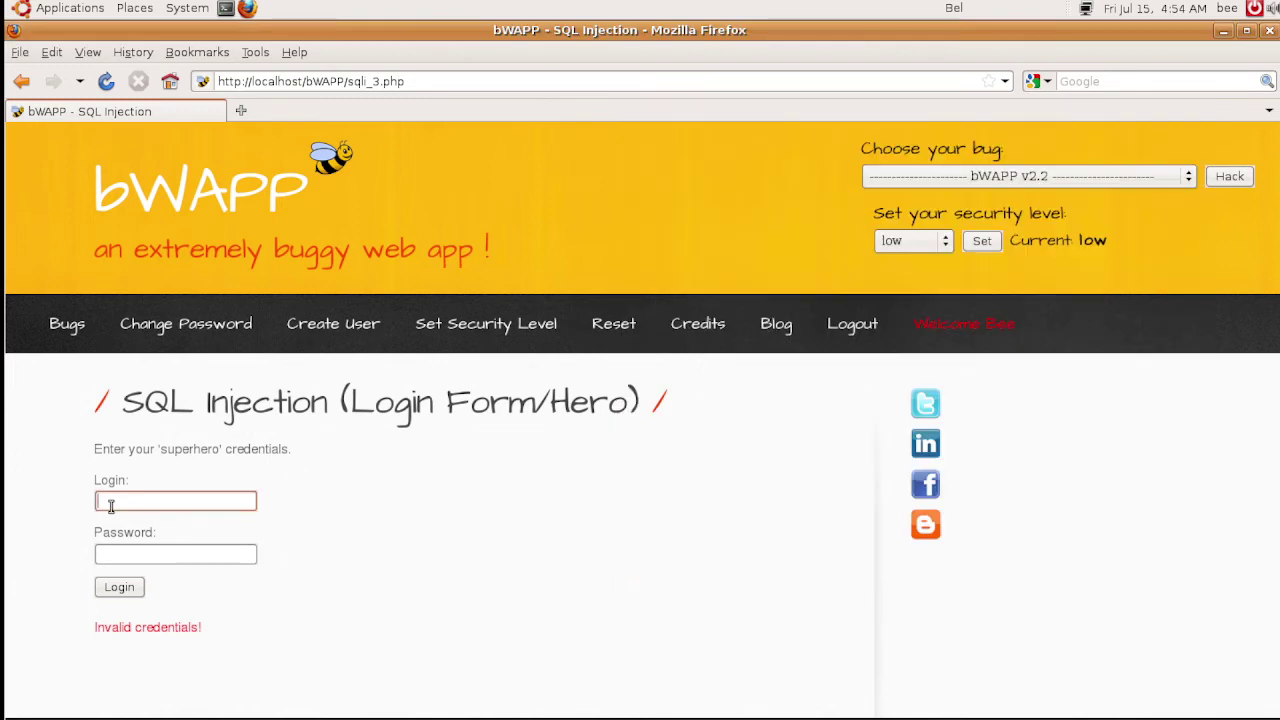
key(alt+Tab)
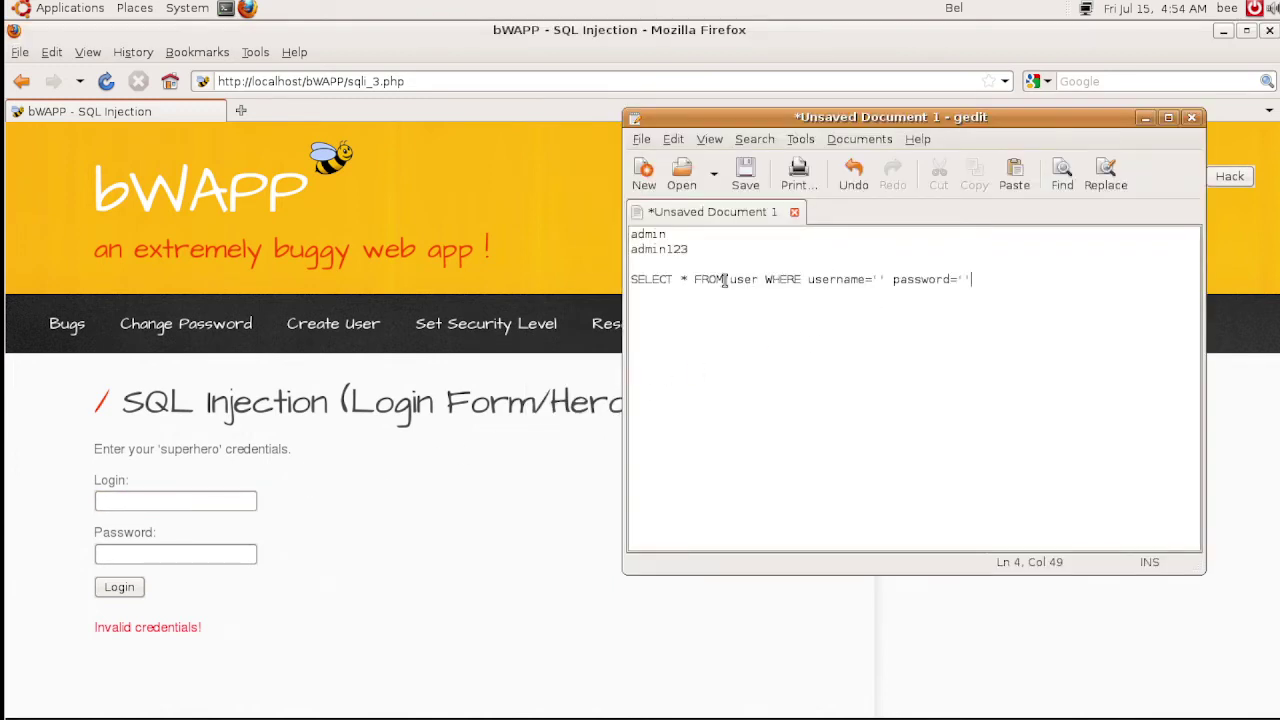
drag(728, 280, 868, 280)
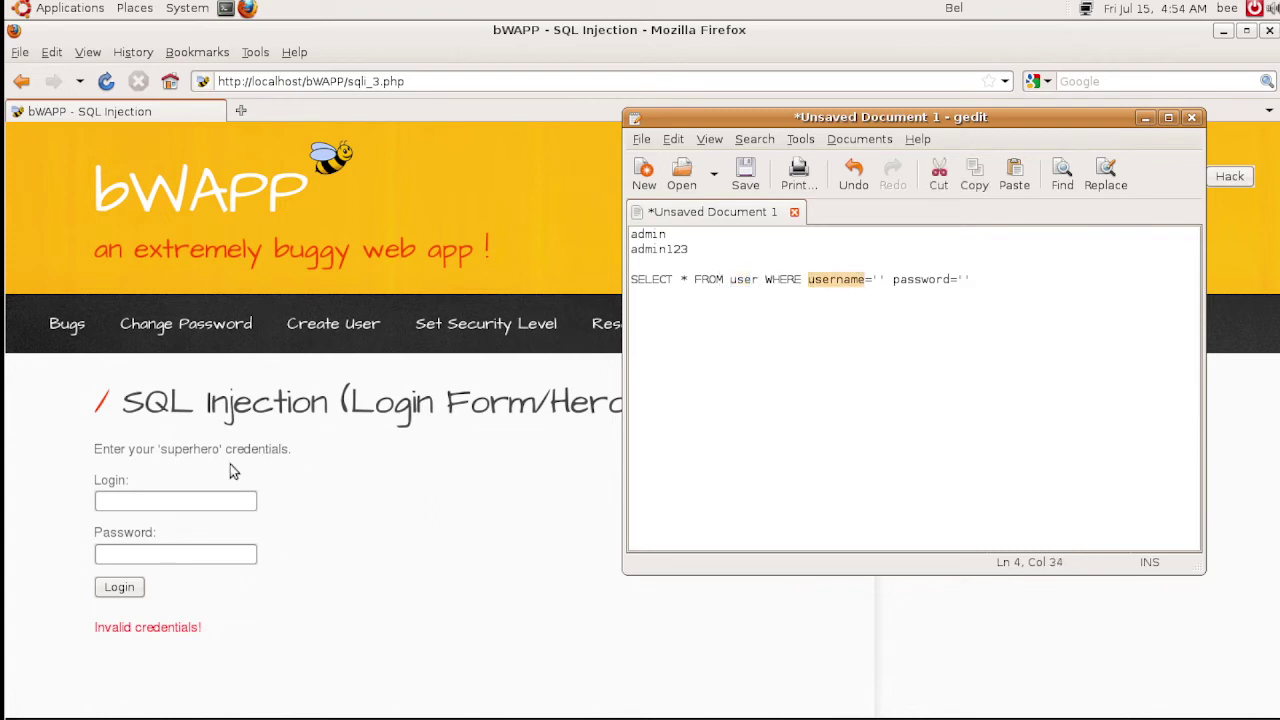
click(165, 508)
key(alt+Tab)
drag(894, 280, 950, 280)
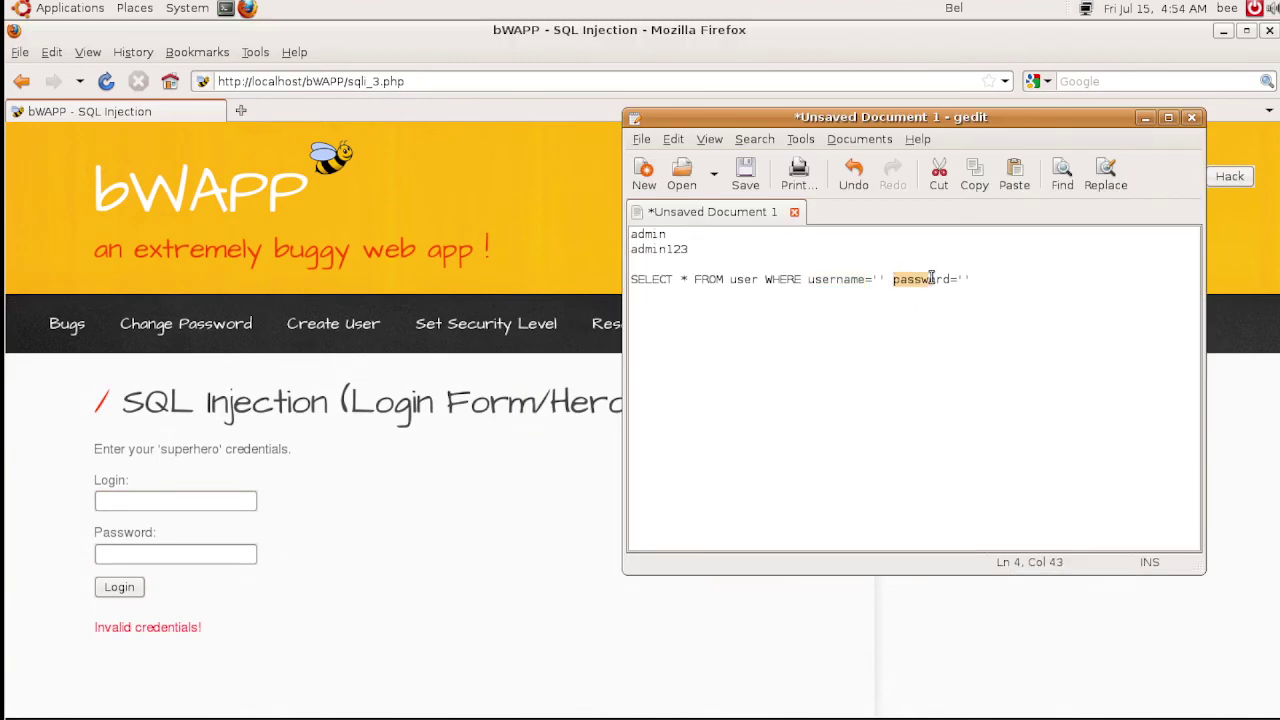
click(879, 279)
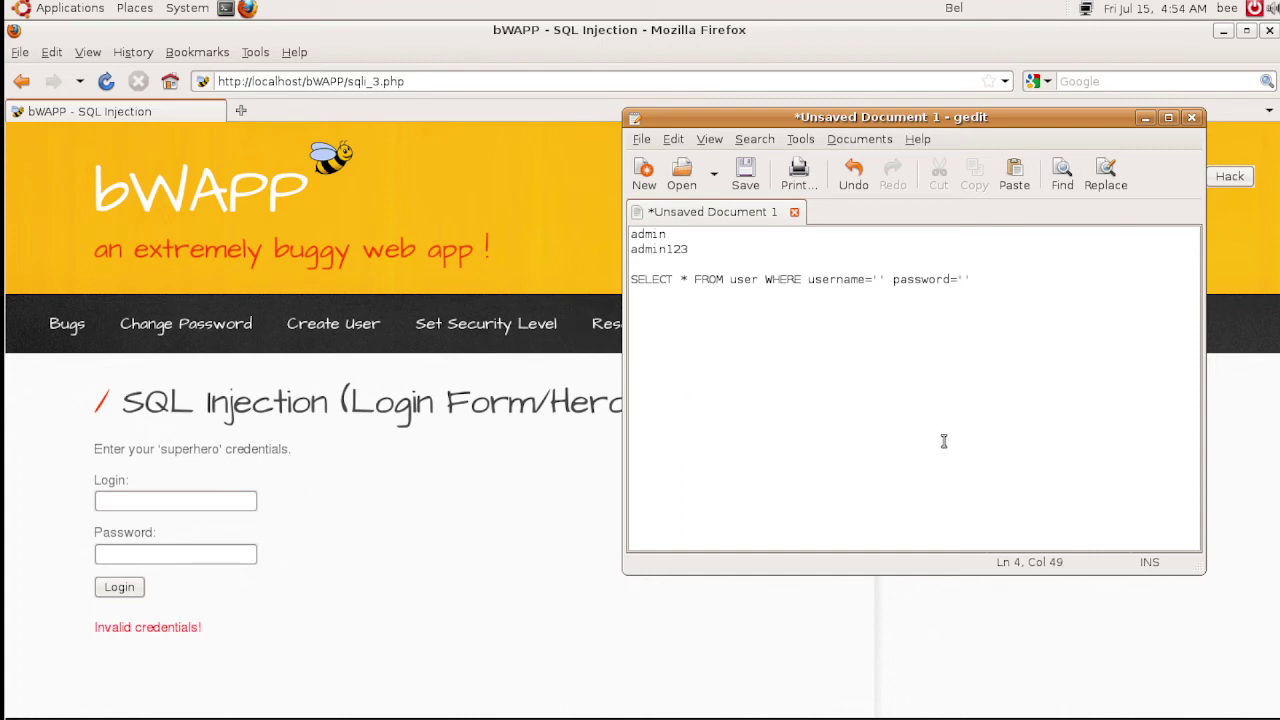
- Paste an or 1='1 injected query on a new line and enlarge the note window
key(Return)
key(ctrl+v)
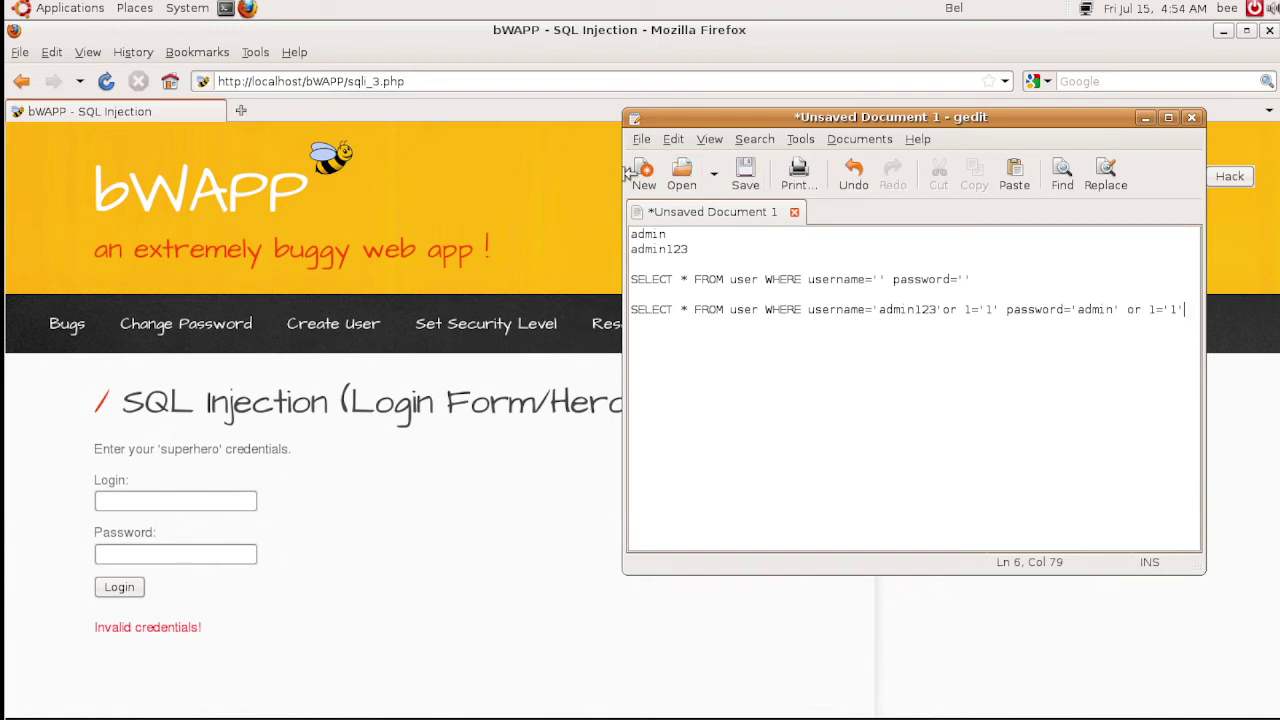
drag(624, 172, 516, 172)
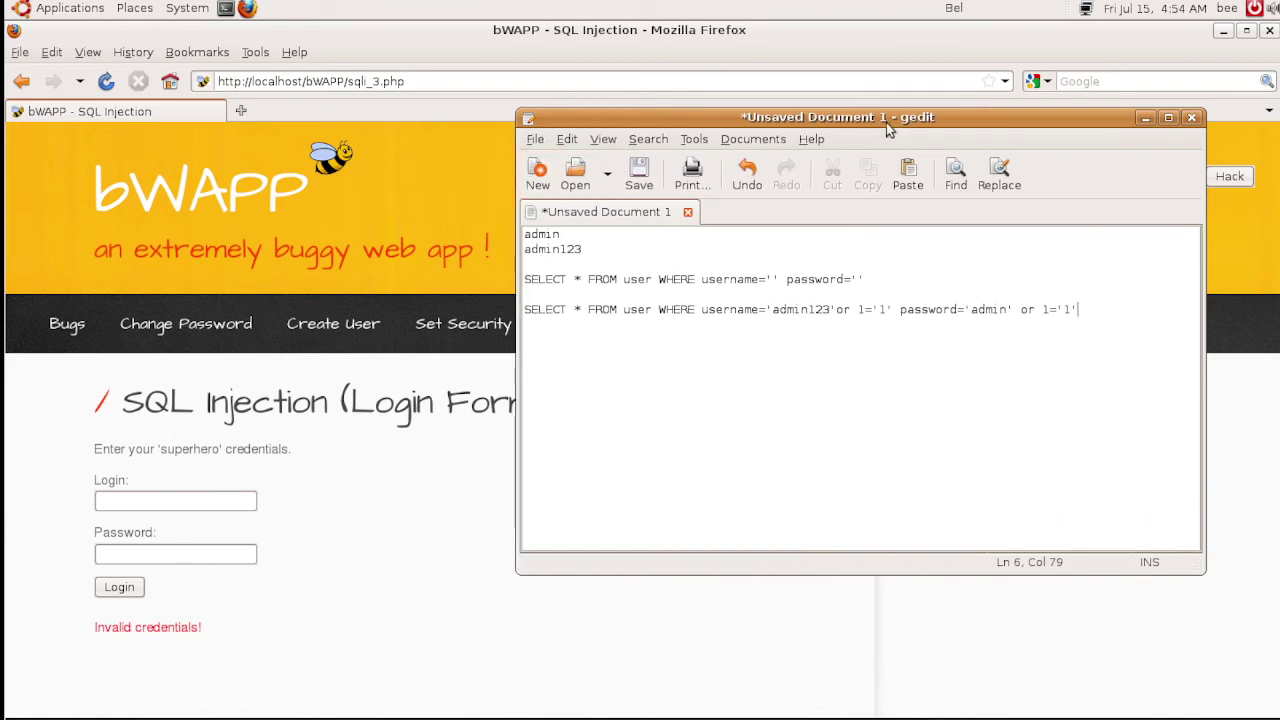
mouse_move(886, 122)
mouse_down()
mouse_move(984, 22)
mouse_move(926, 24)
mouse_up()
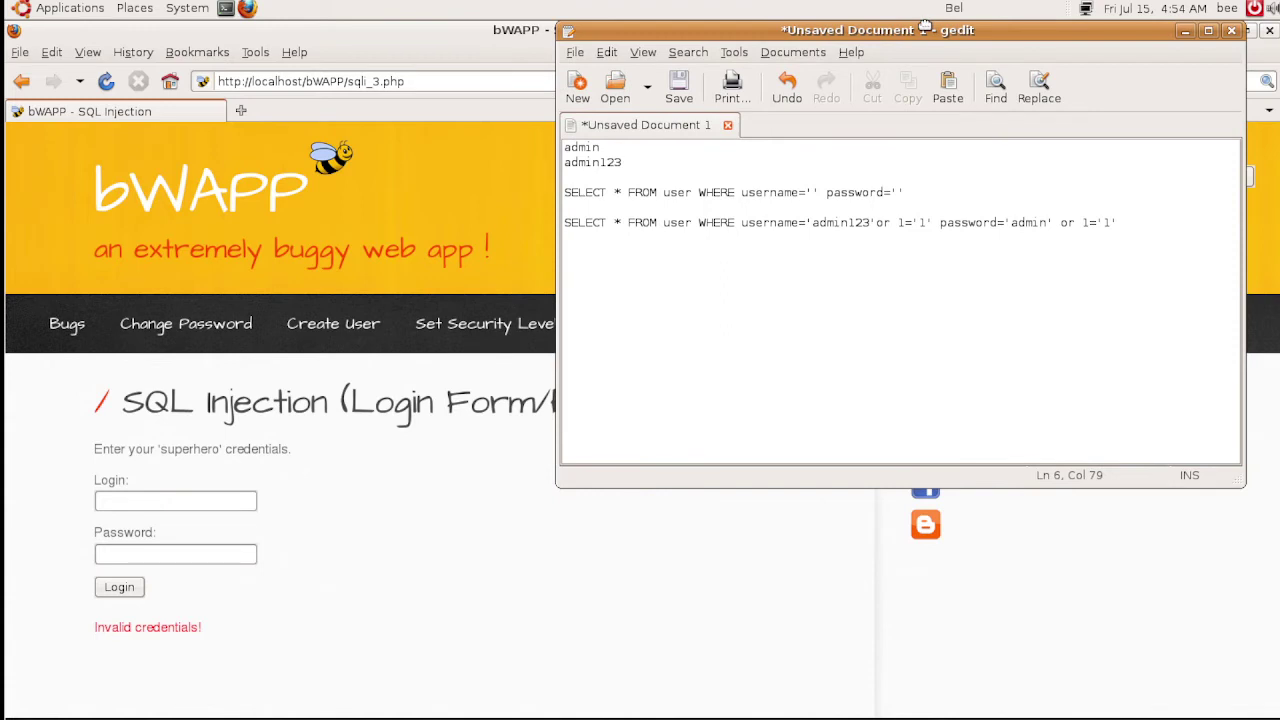
click(876, 222)
drag(876, 223, 903, 222)
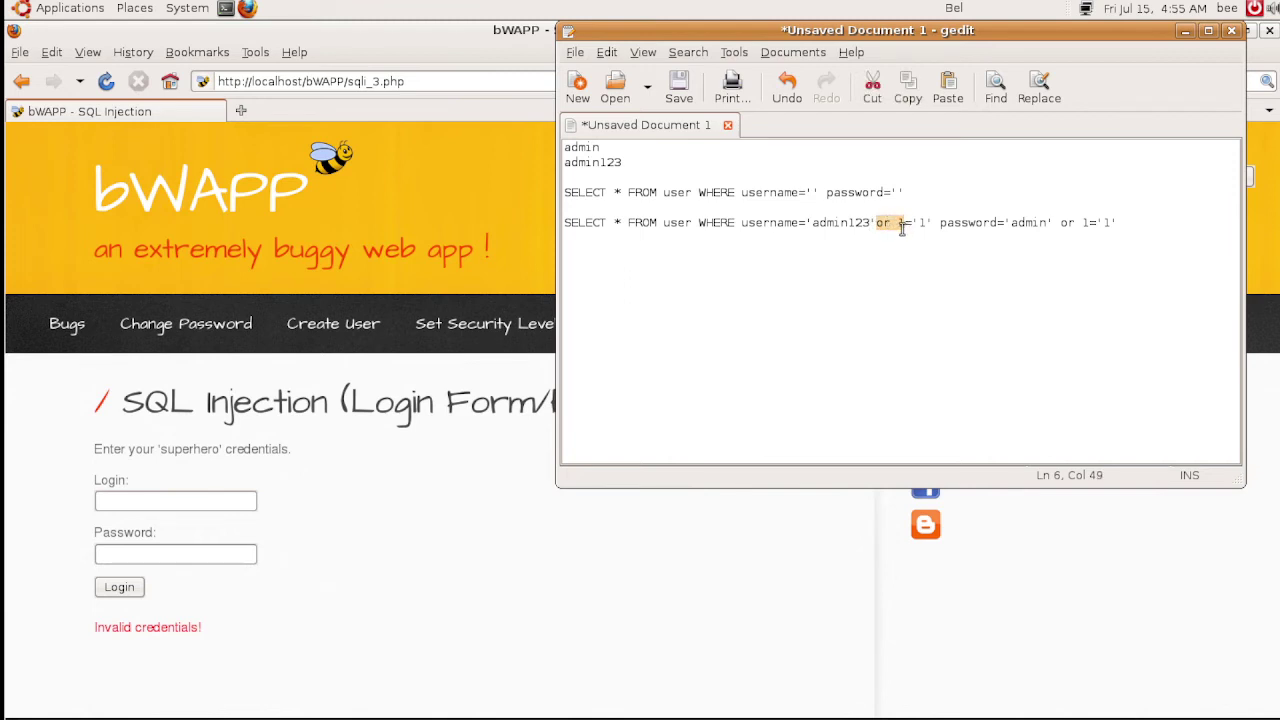
click(899, 224)
drag(899, 224, 920, 218)
key(End)
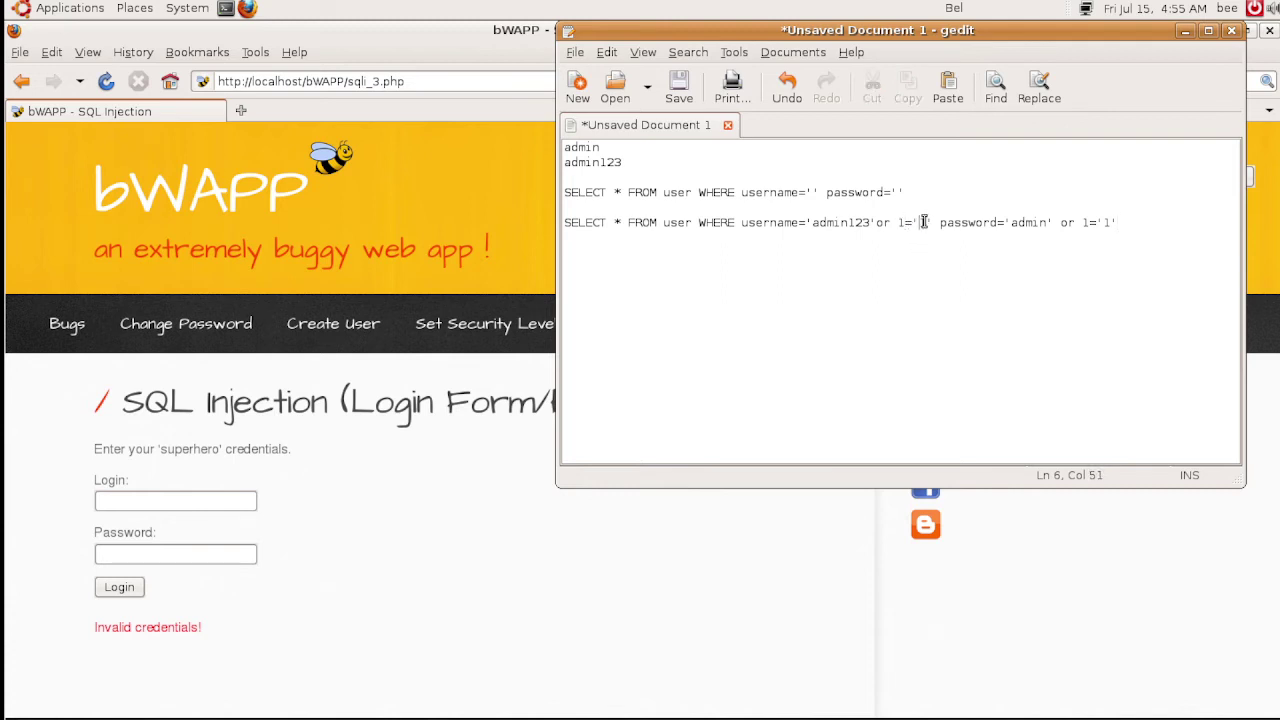
drag(926, 222, 901, 222)
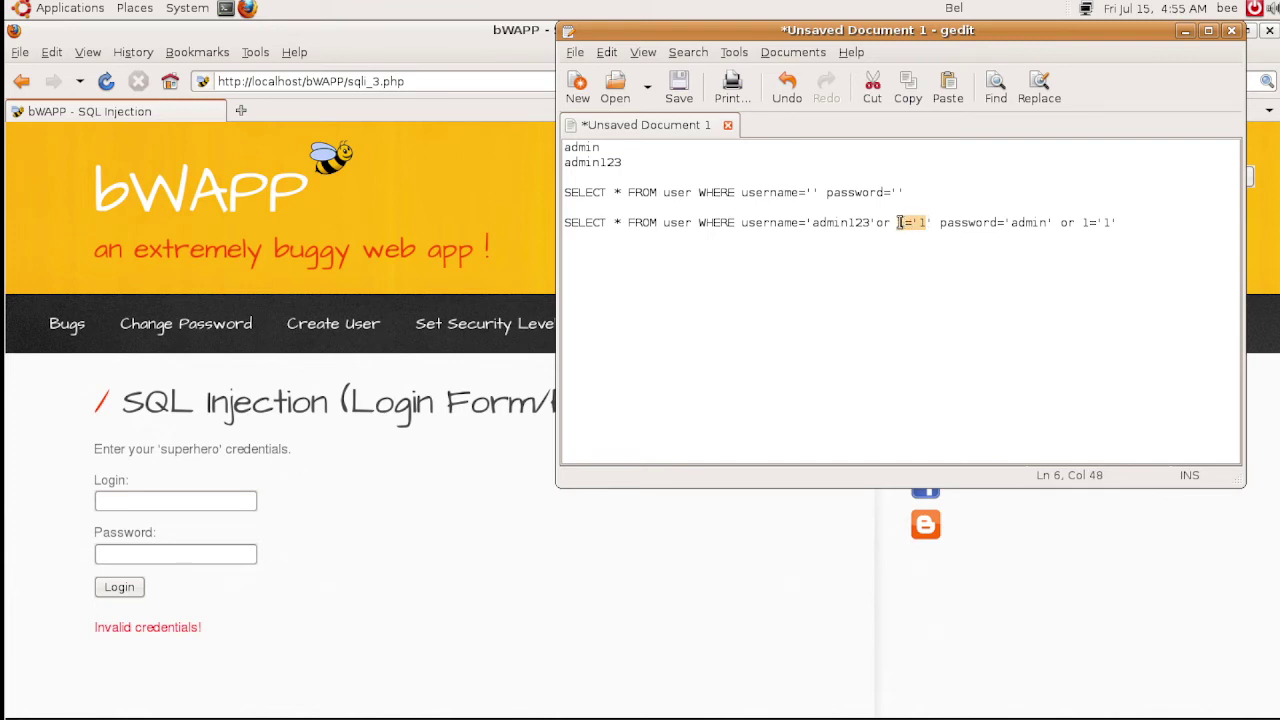
- Delete '123' so the injected username value reads admin'or 1='1
click(242, 505)
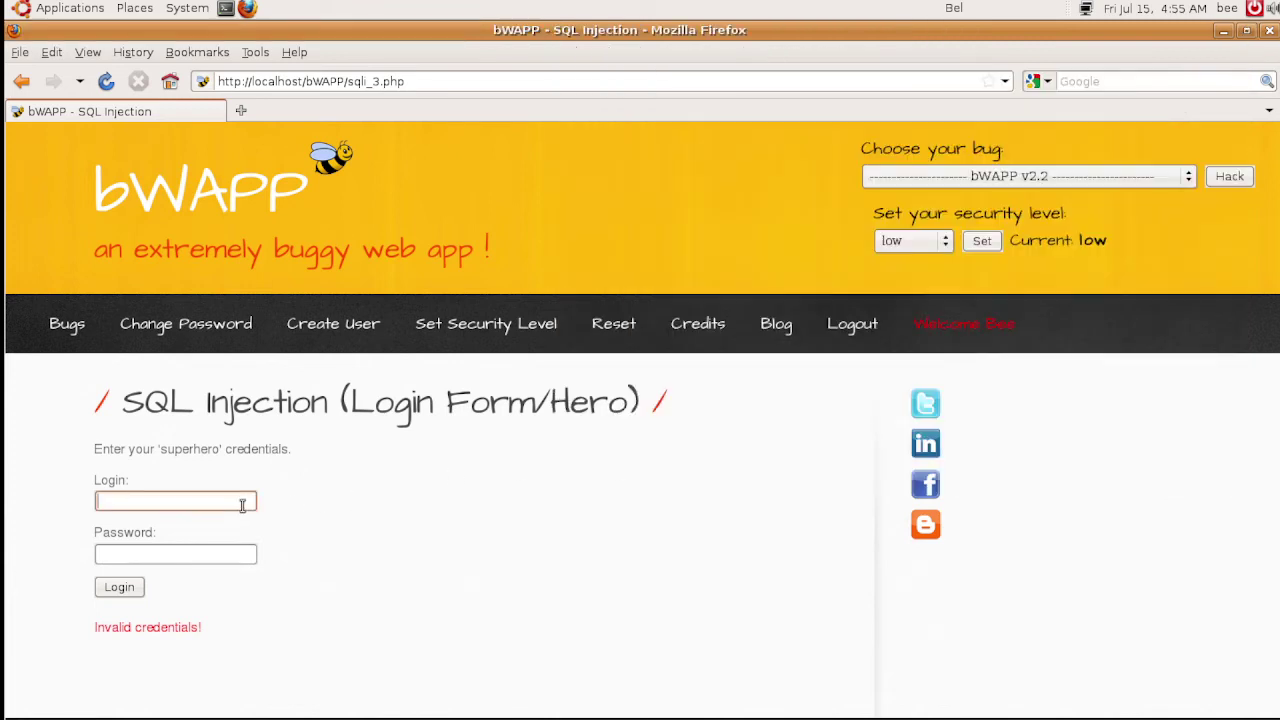
key(alt+Tab)
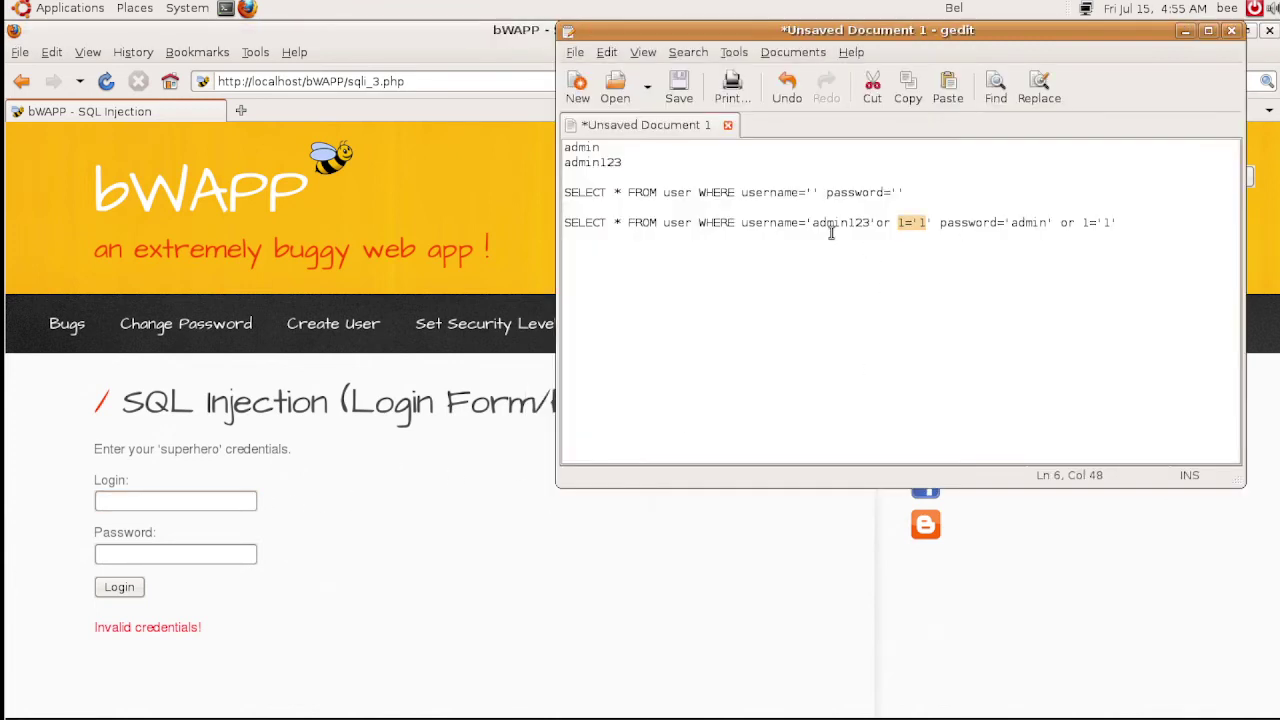
drag(810, 222, 879, 224)
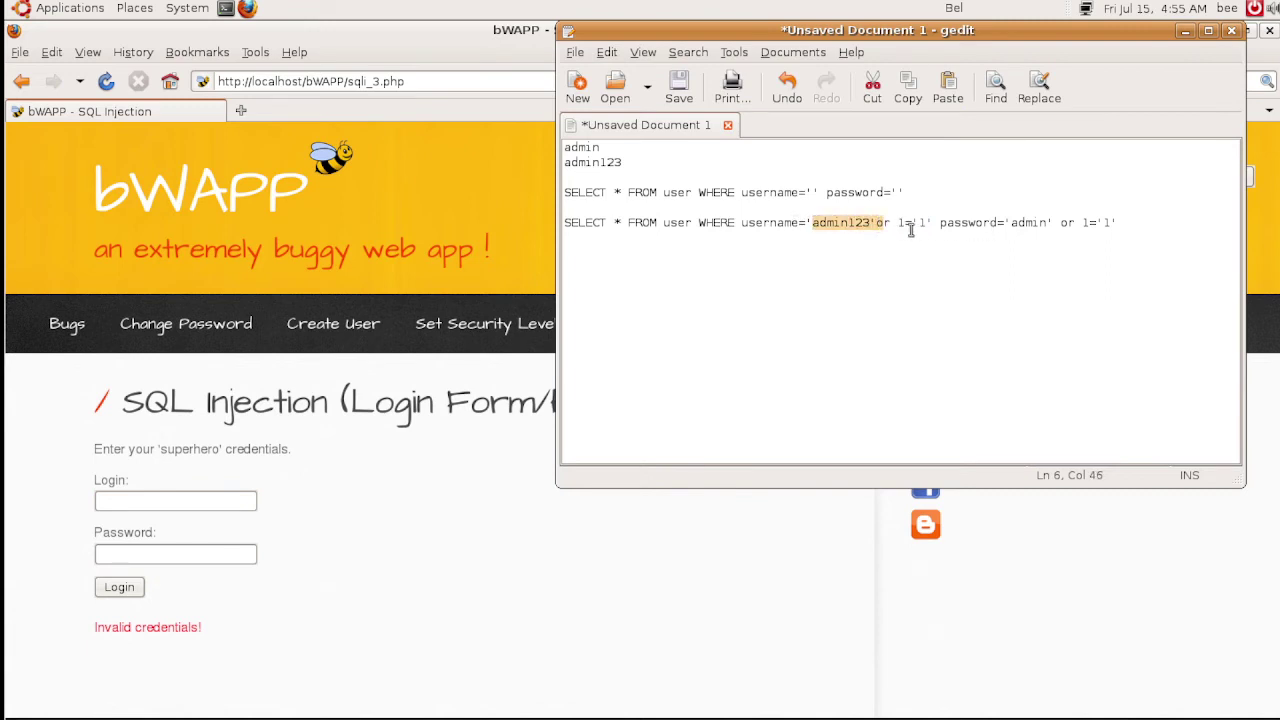
click(909, 224)
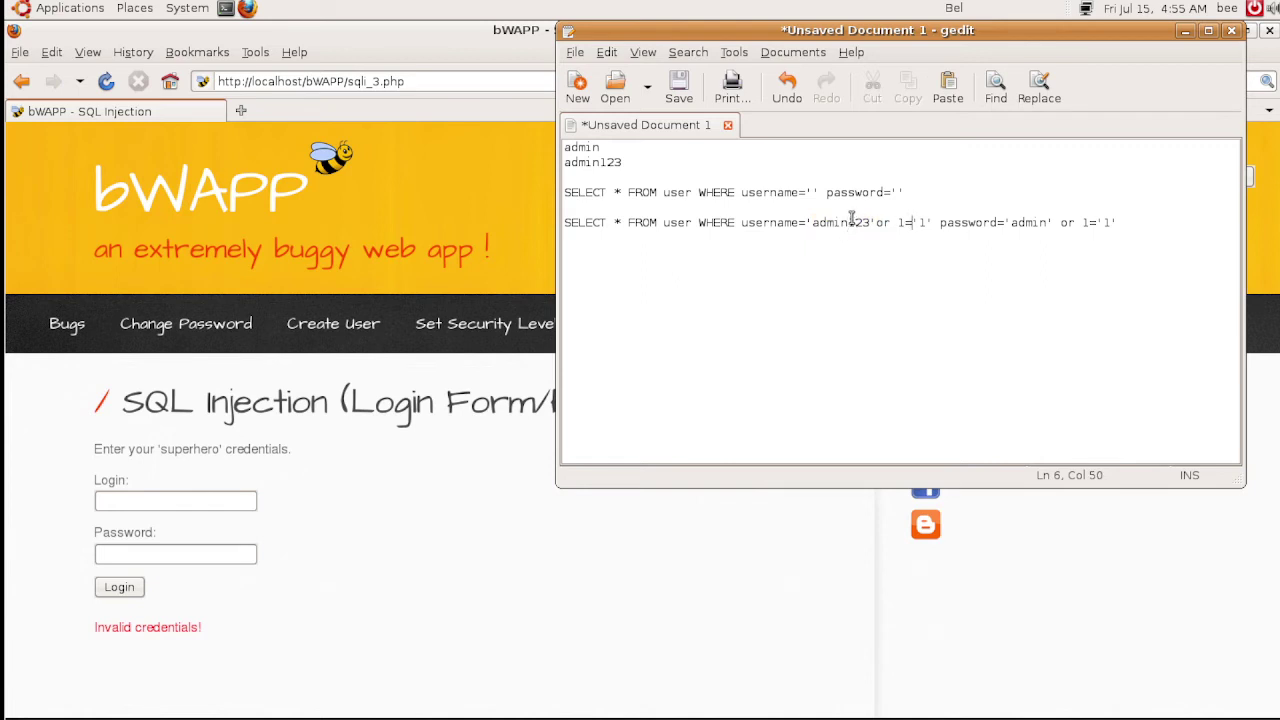
drag(851, 222, 870, 222)
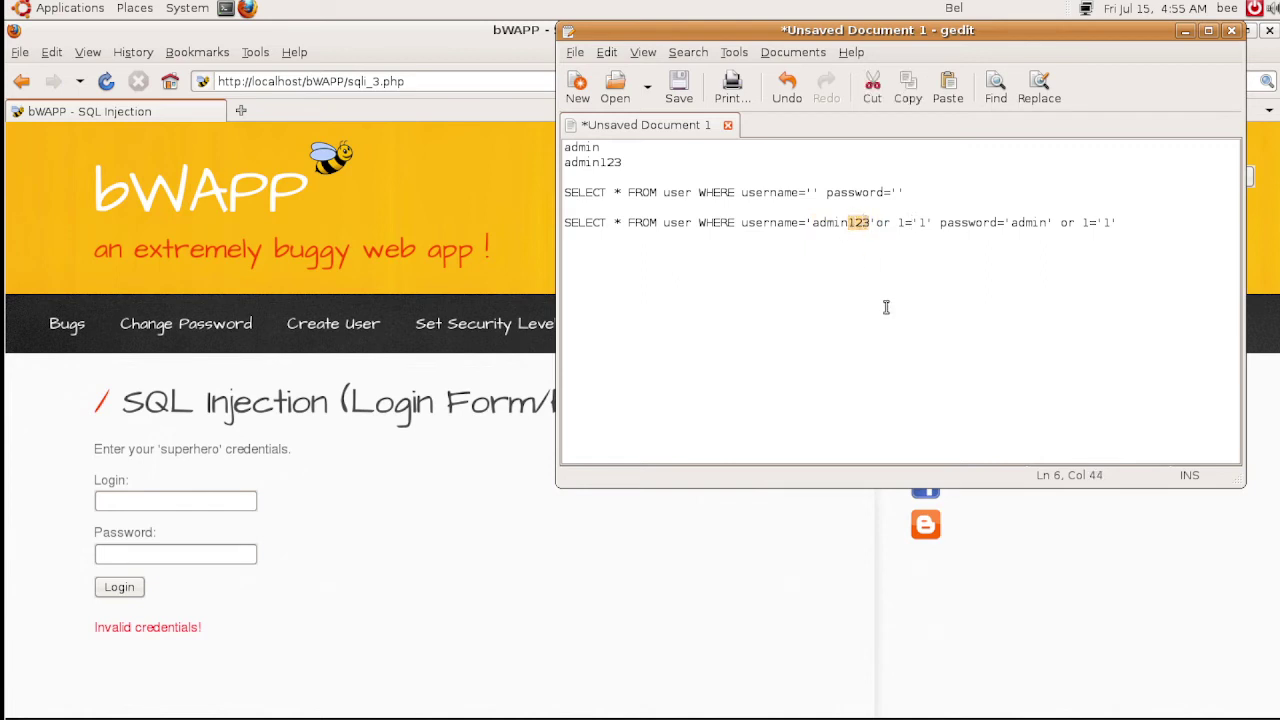
key(BackSpace)
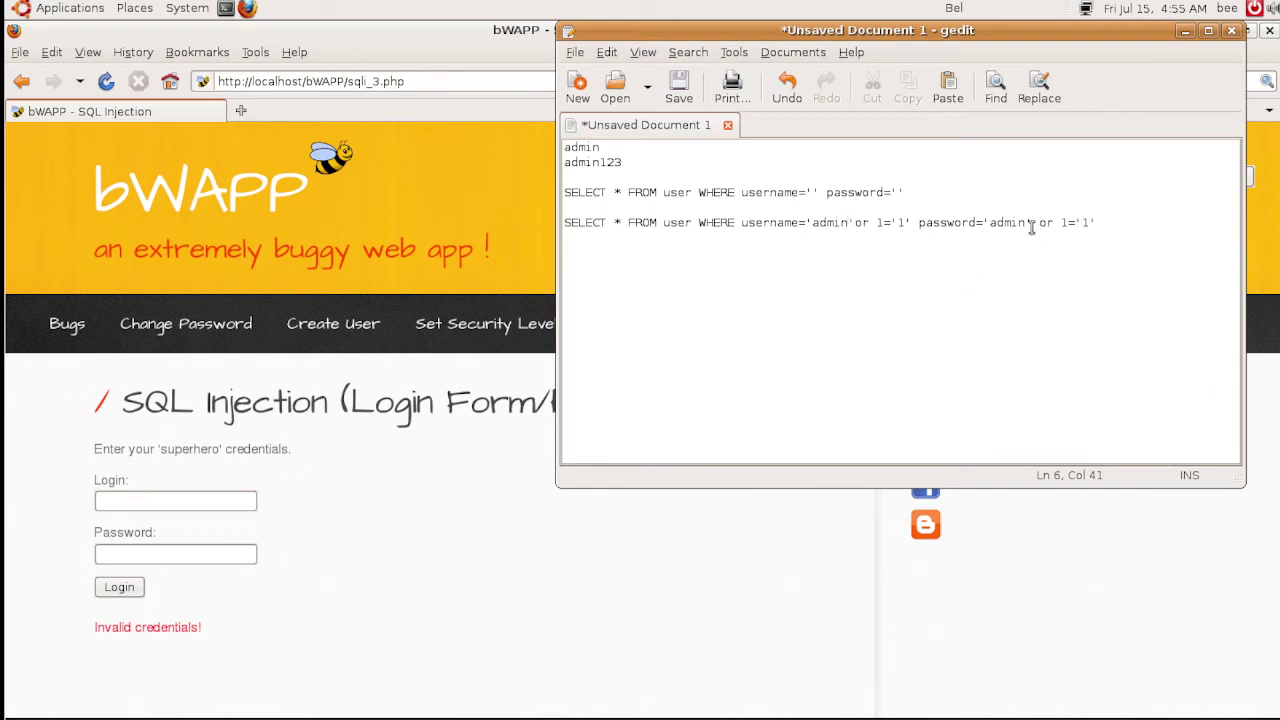
click(1026, 222)
text(&é")
drag(876, 222, 911, 222)
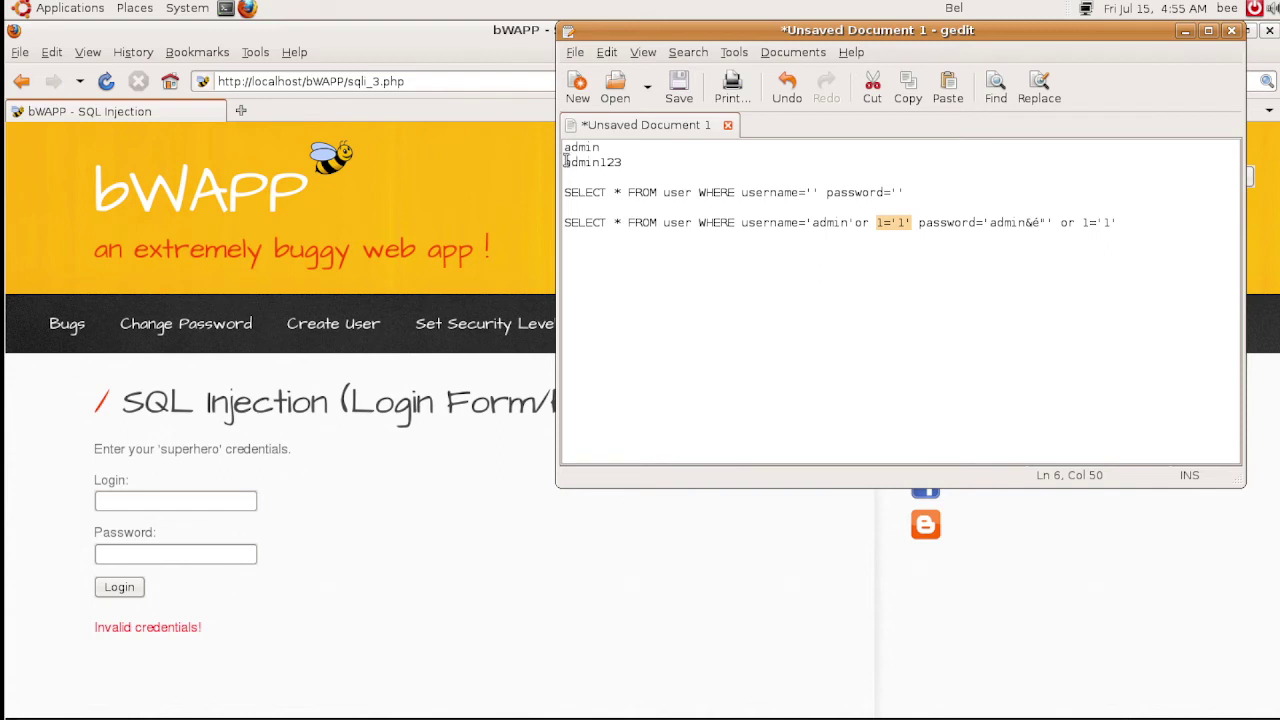
drag(565, 162, 622, 165)
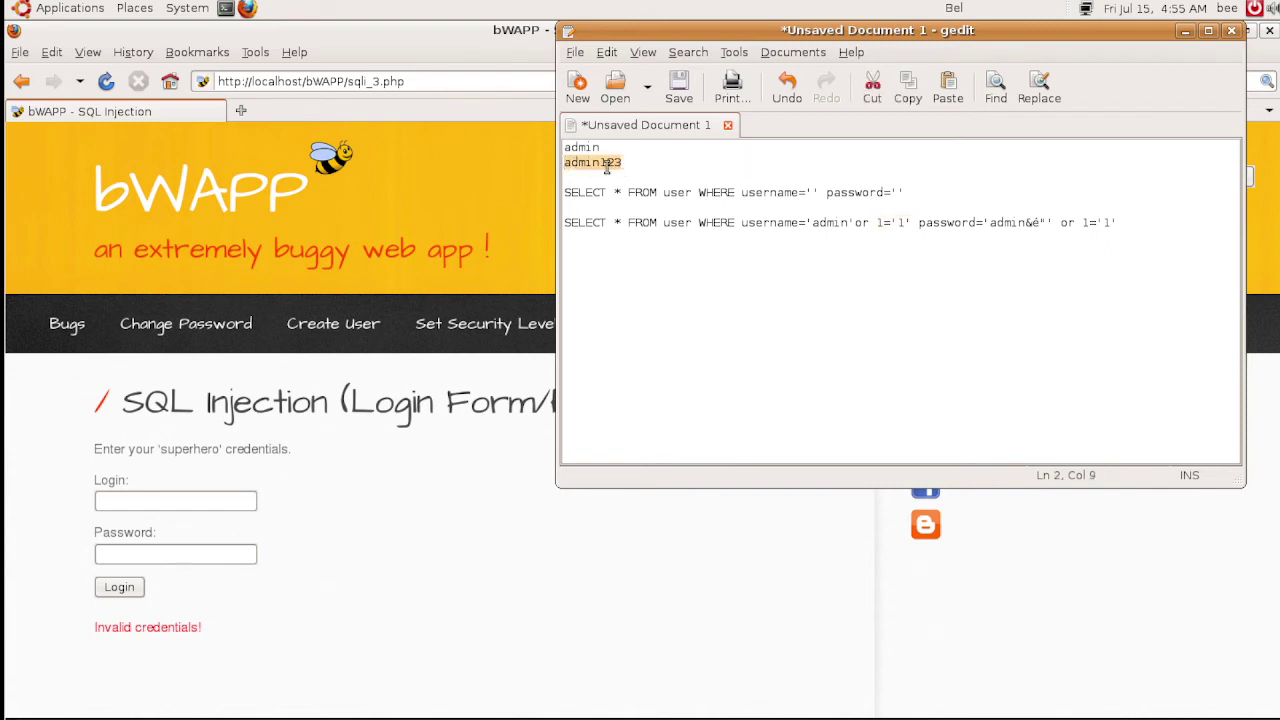
right_click(605, 164)
click(645, 249)
drag(990, 222, 1038, 222)
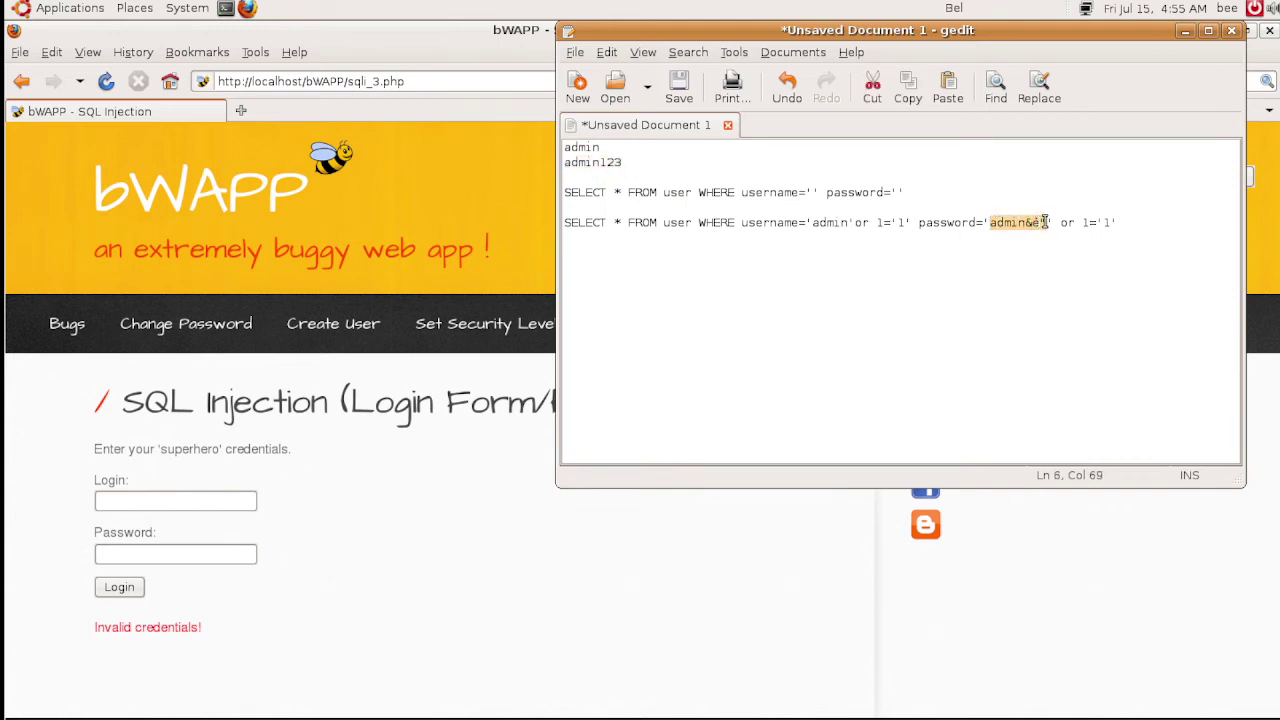
right_click(1044, 222)
click(1063, 325)
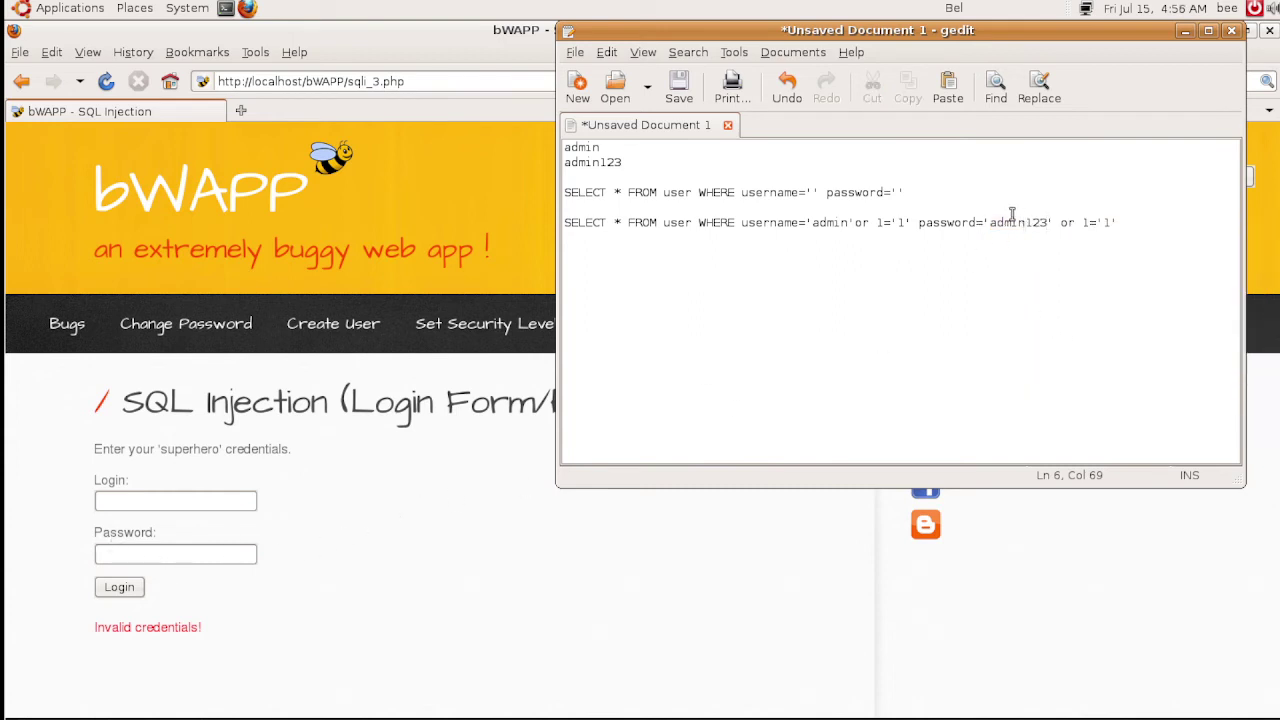
double_click(1062, 222)
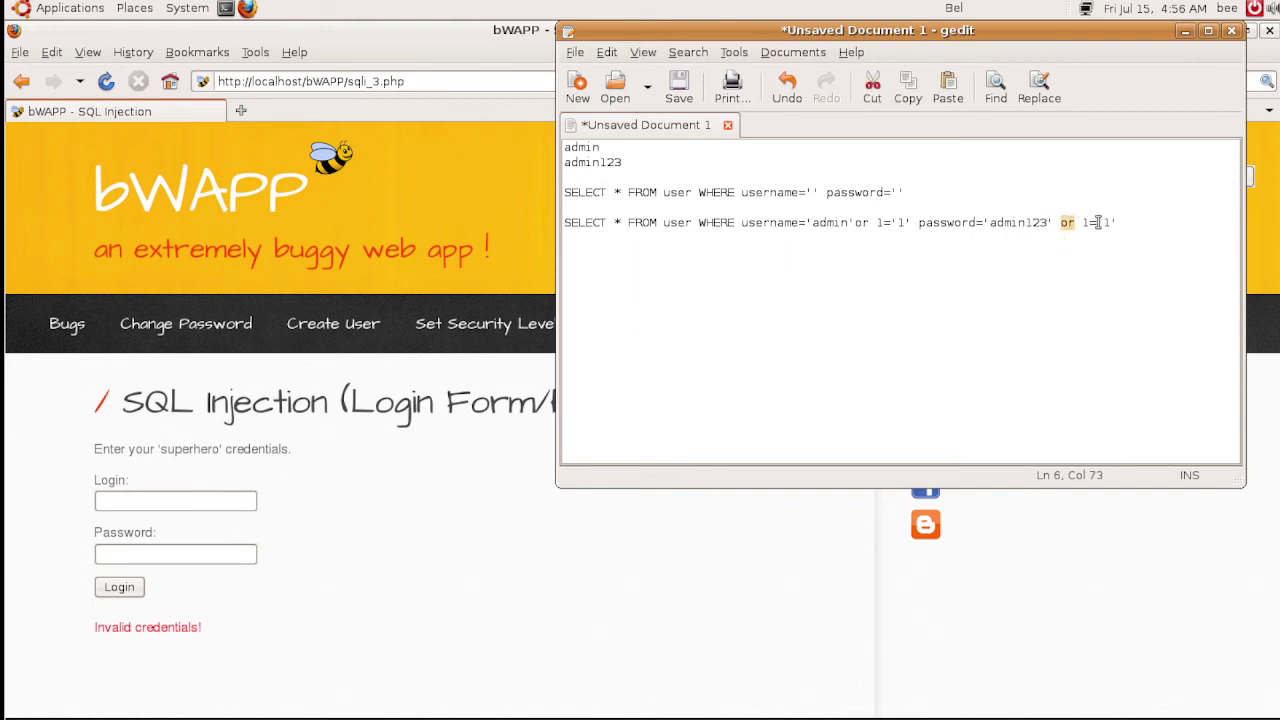
click(1087, 222)
click(1103, 222)
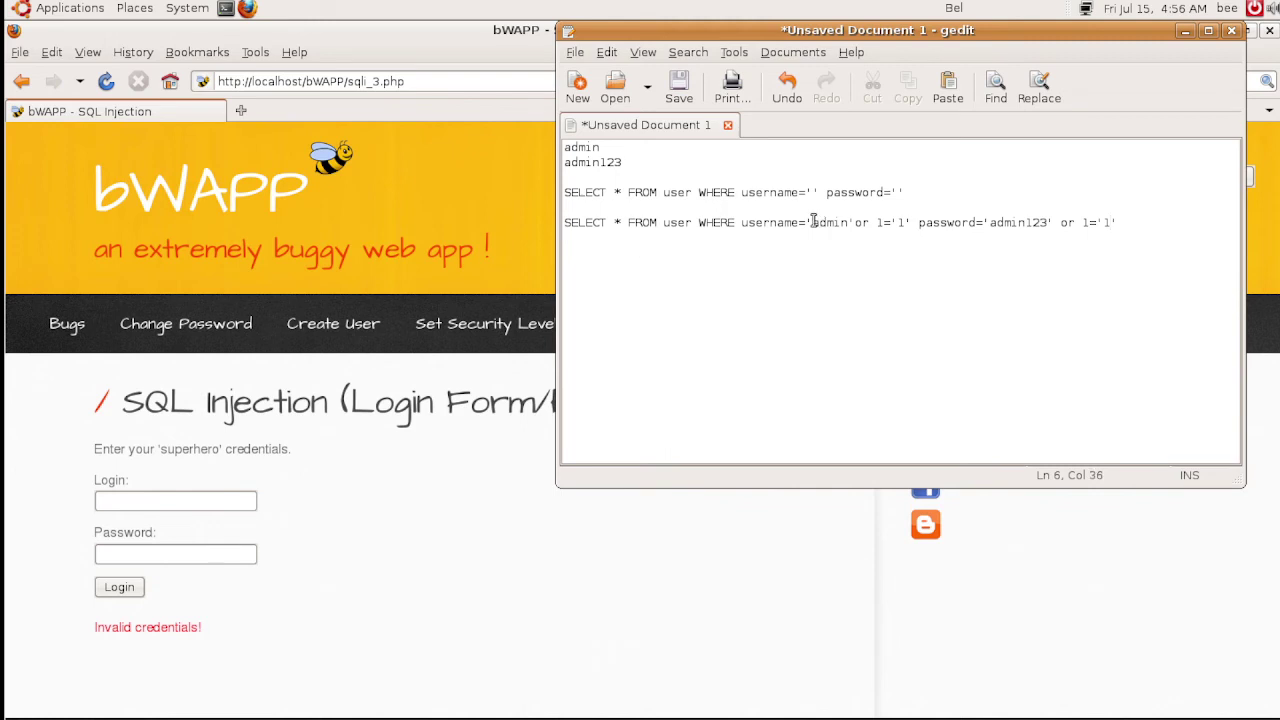
- Copy the payload admin'or 1='1 from gedit into the bWAPP Login field
drag(813, 222, 900, 220)
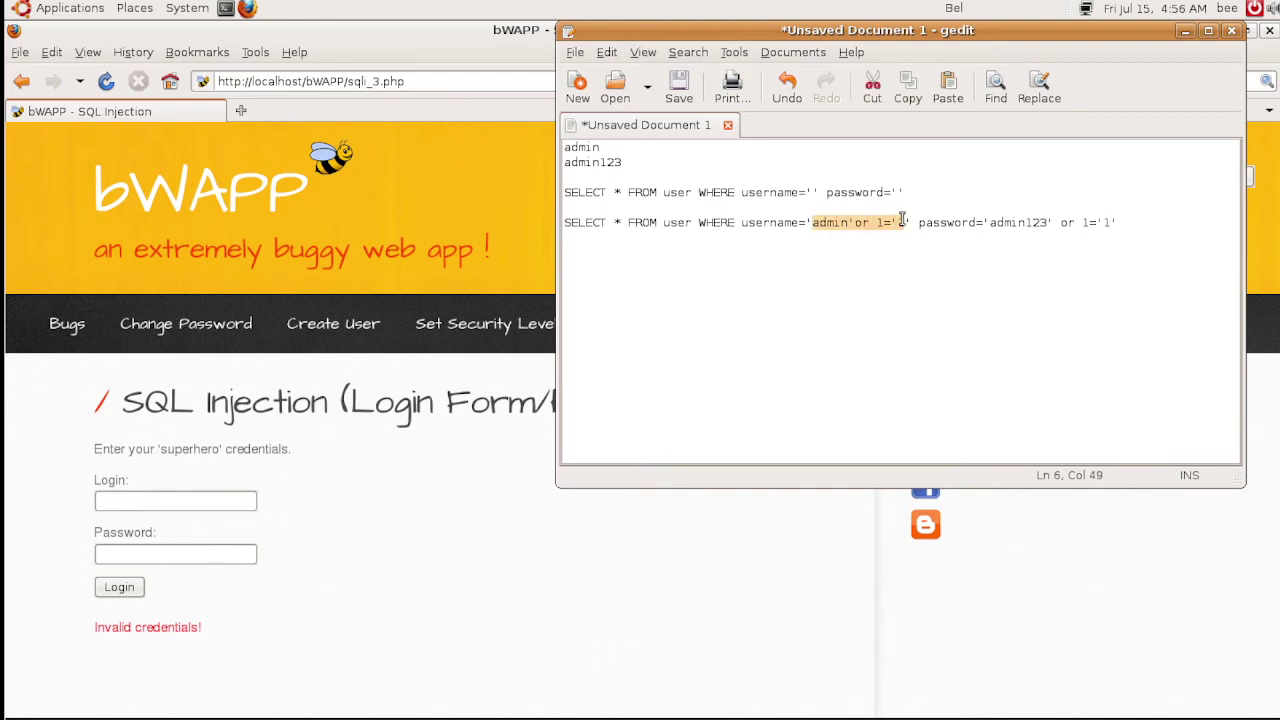
right_click(886, 226)
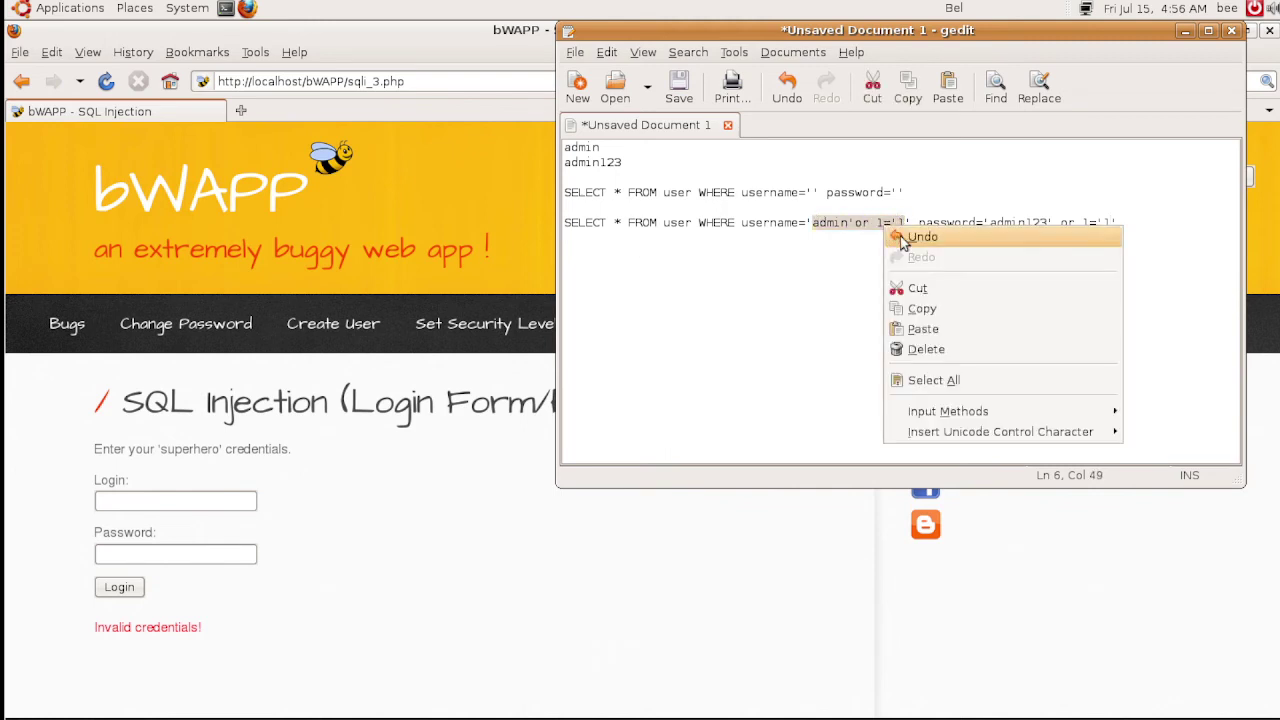
click(922, 309)
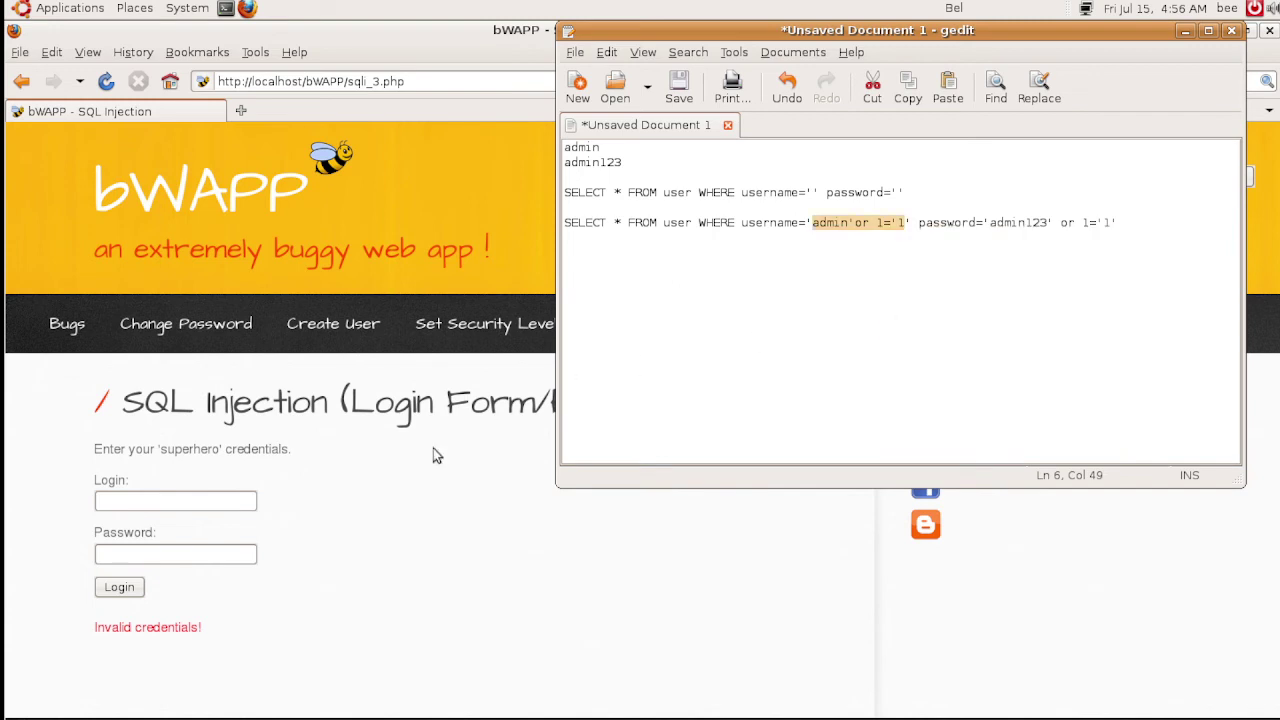
click(192, 500)
right_click(192, 500)
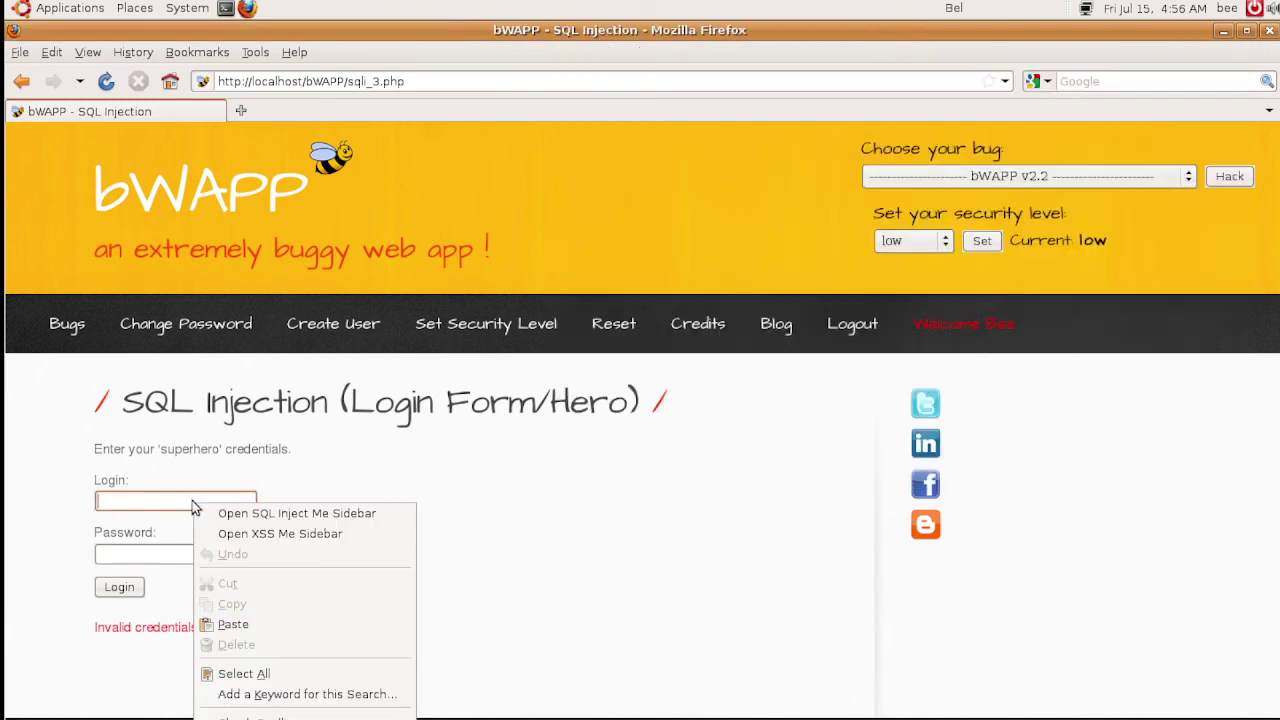
click(255, 628)
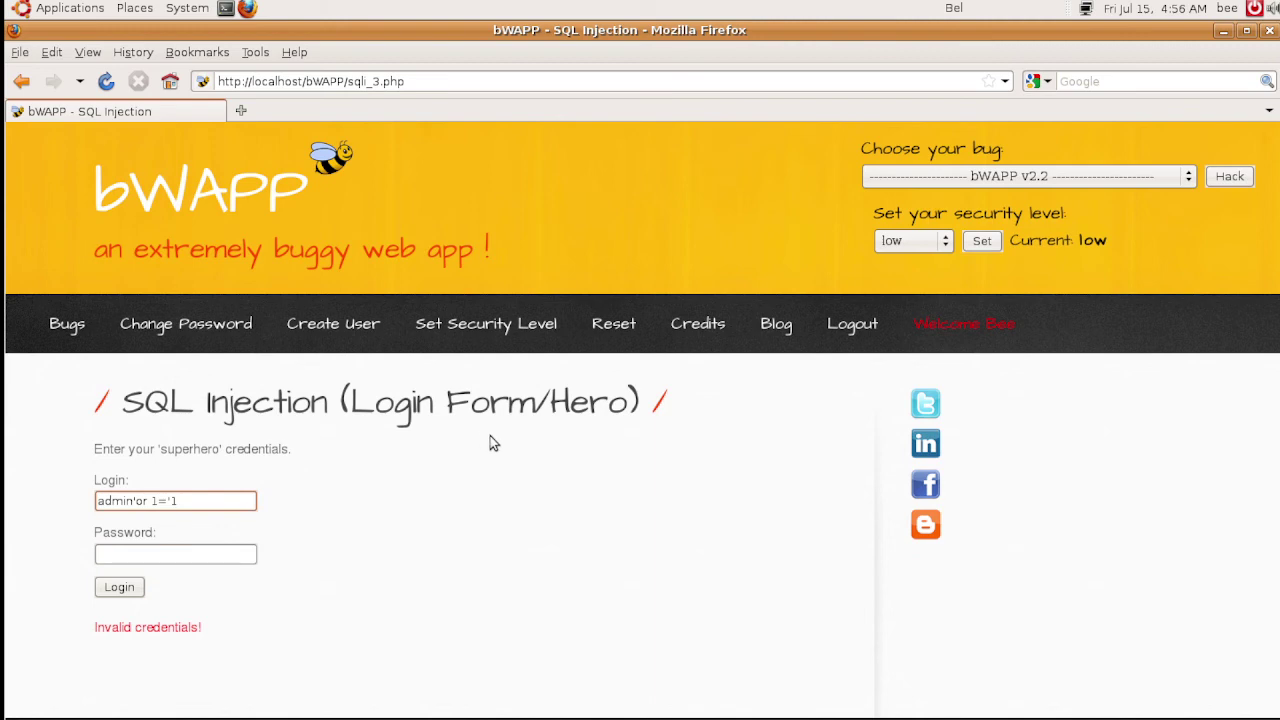
key(alt+Tab)
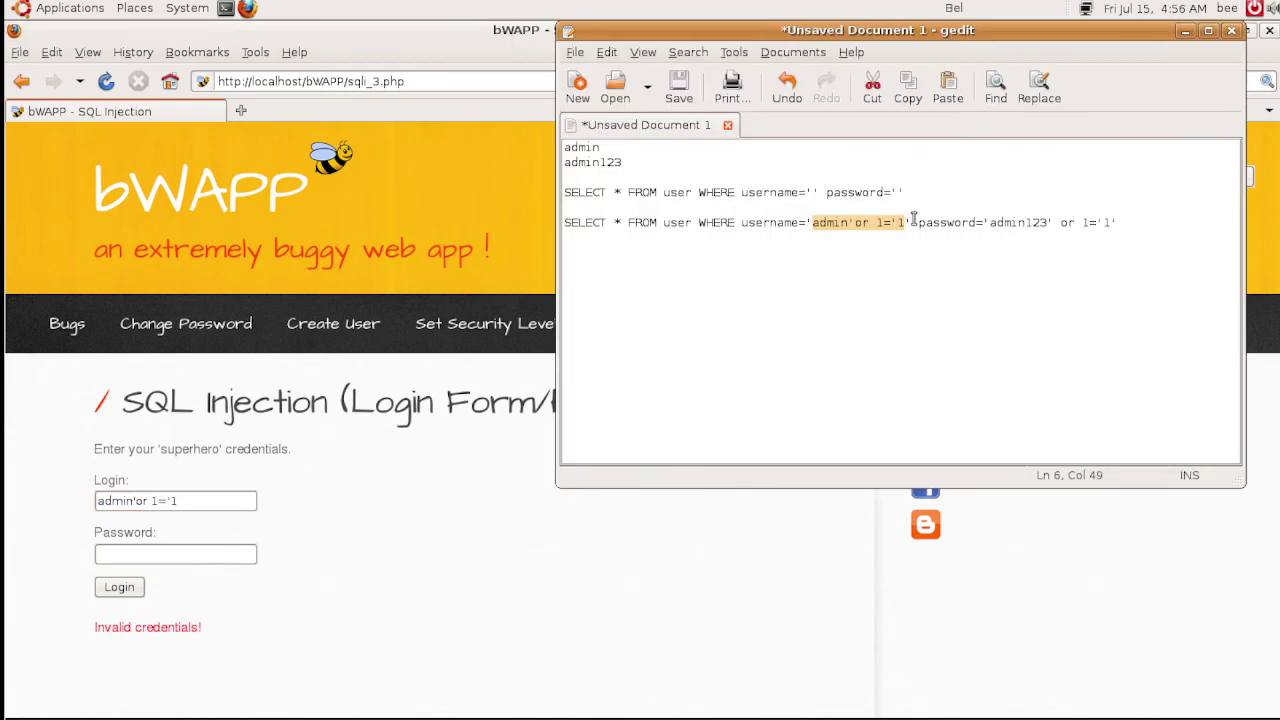
click(913, 221)
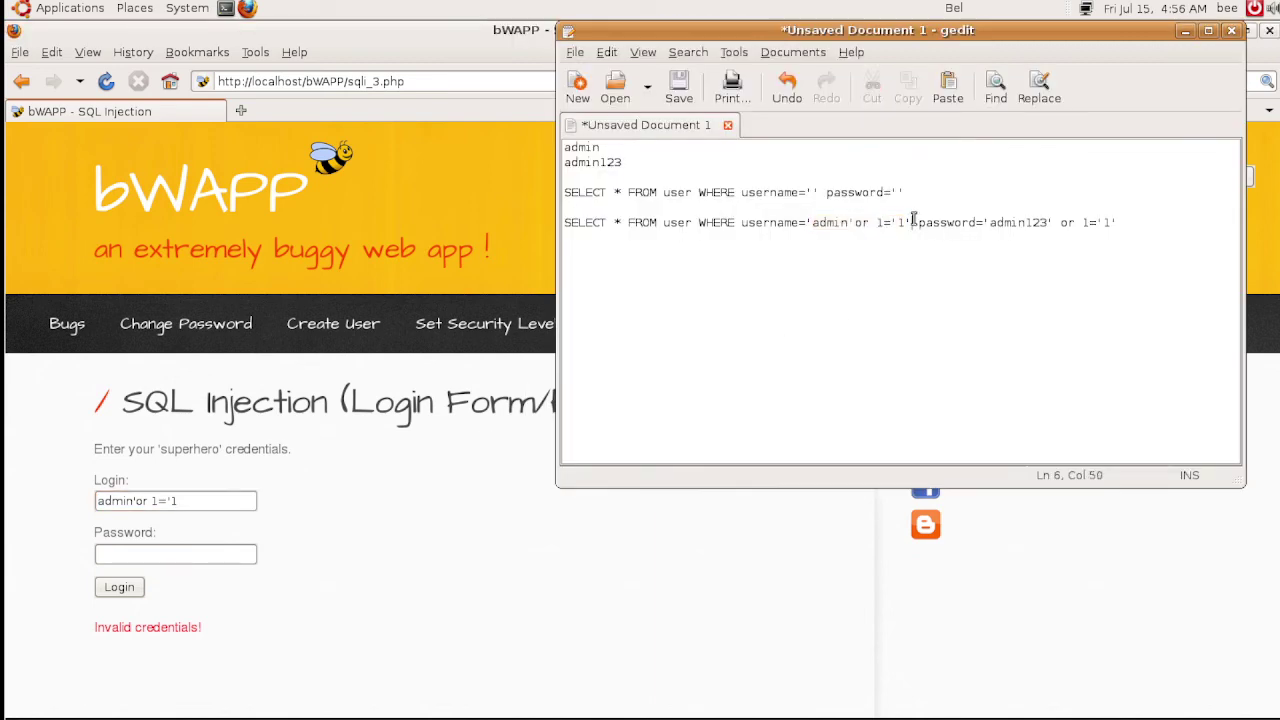
click(807, 222)
drag(1110, 222, 996, 222)
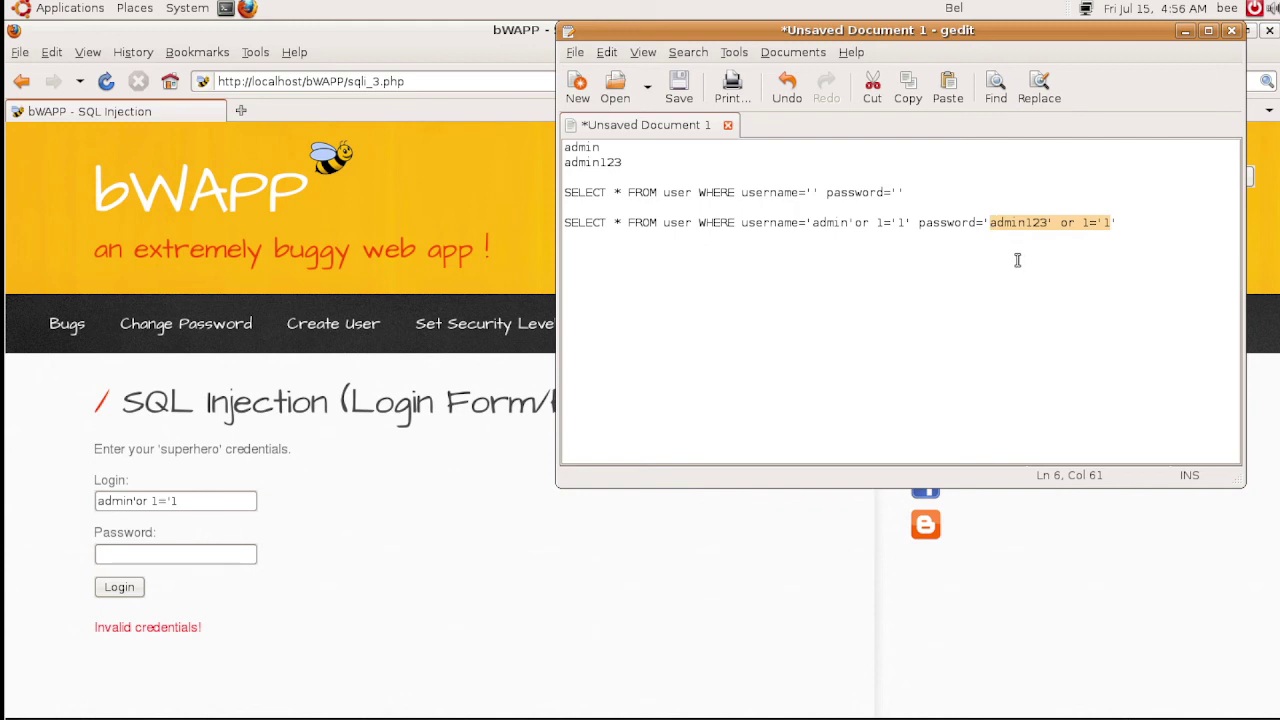
- Paste the ' or 1='1 payload into the Password field and submit the login
click(220, 552)
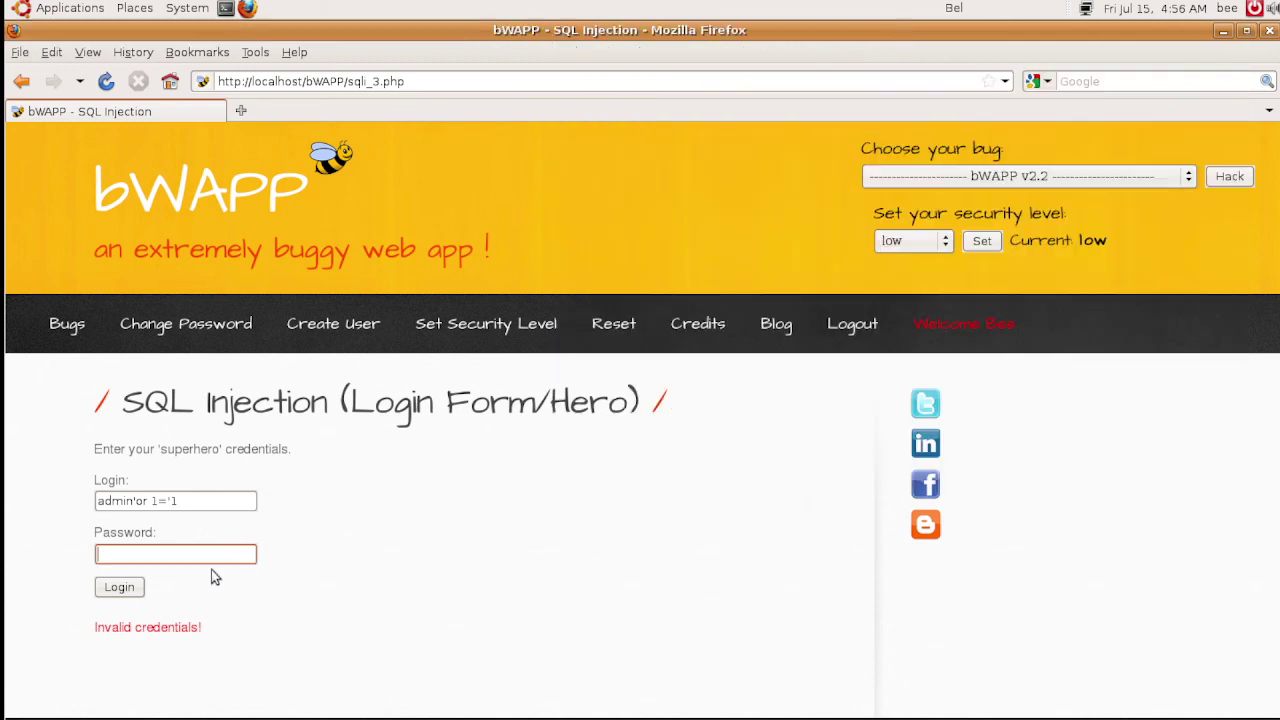
right_click(213, 555)
click(254, 677)
click(113, 588)
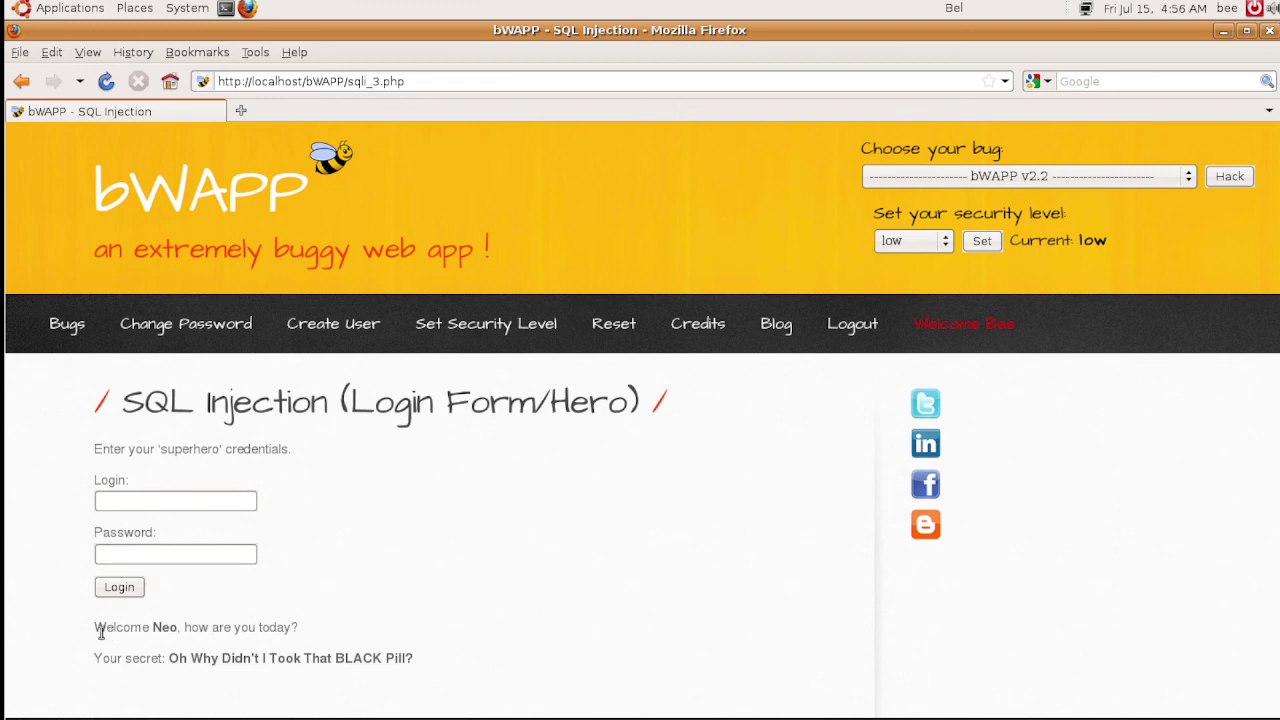
drag(95, 627, 177, 627)
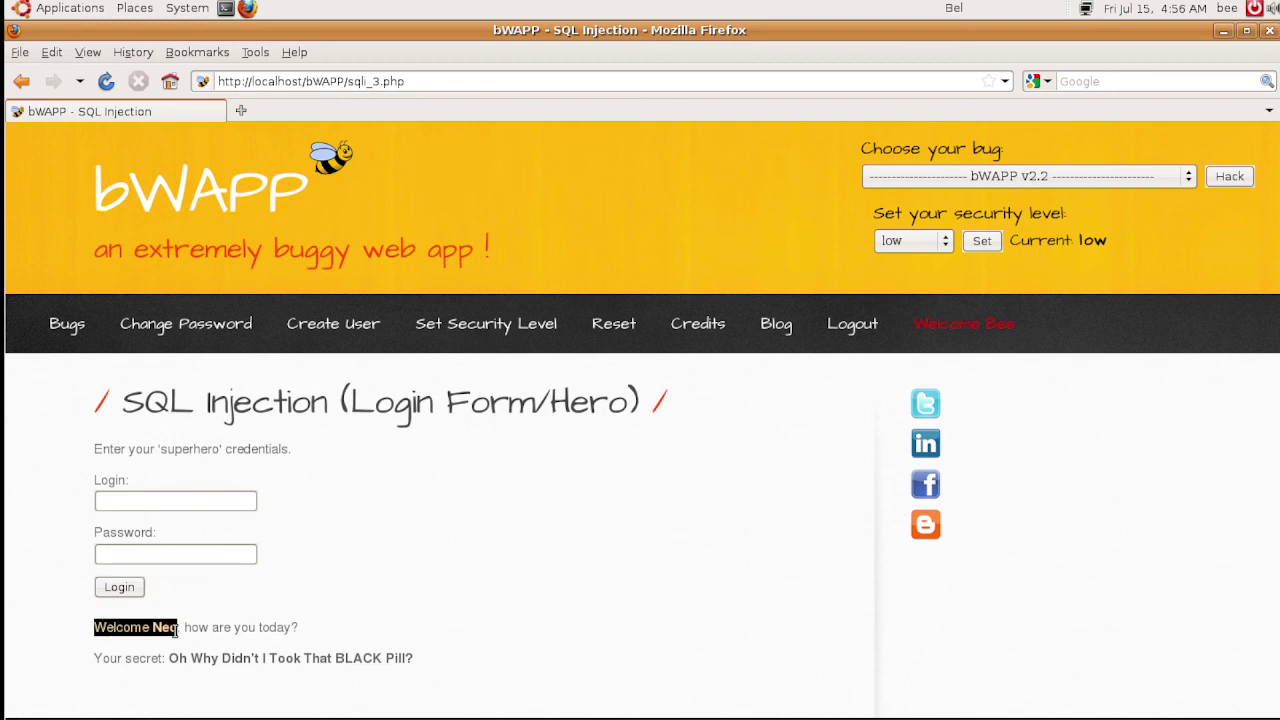
drag(188, 627, 299, 628)
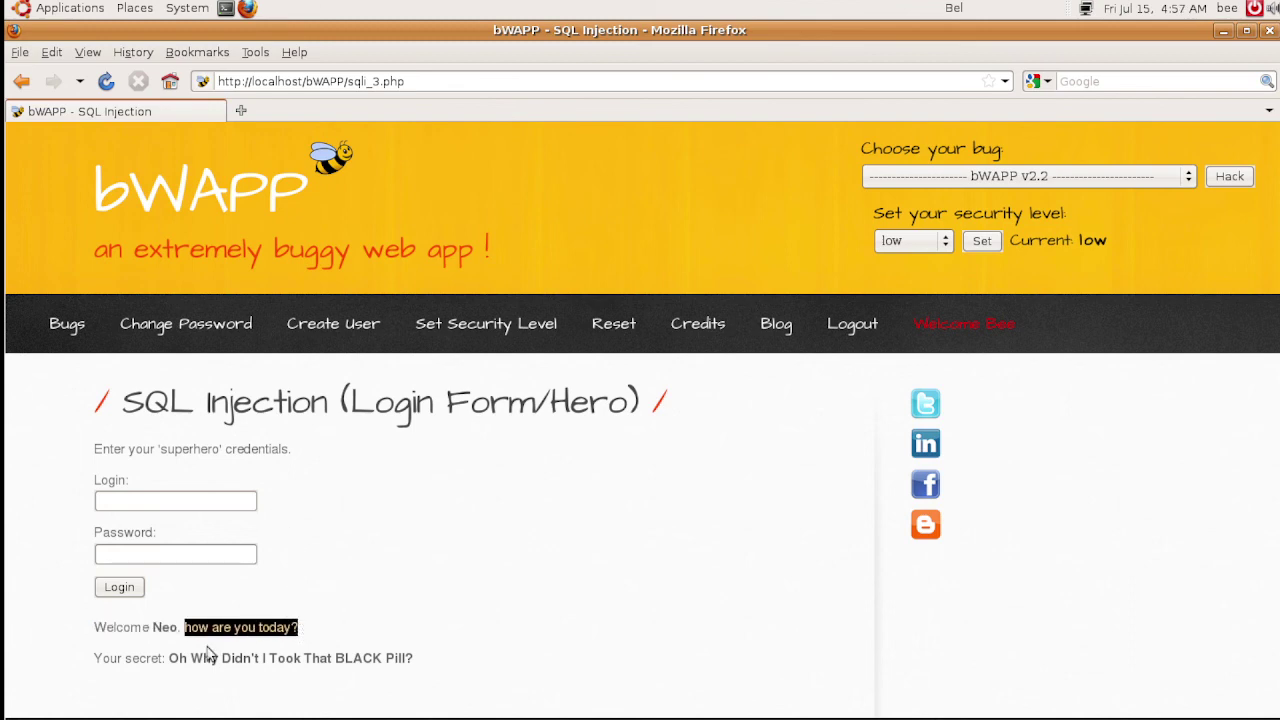
click(91, 670)
drag(91, 670, 157, 676)
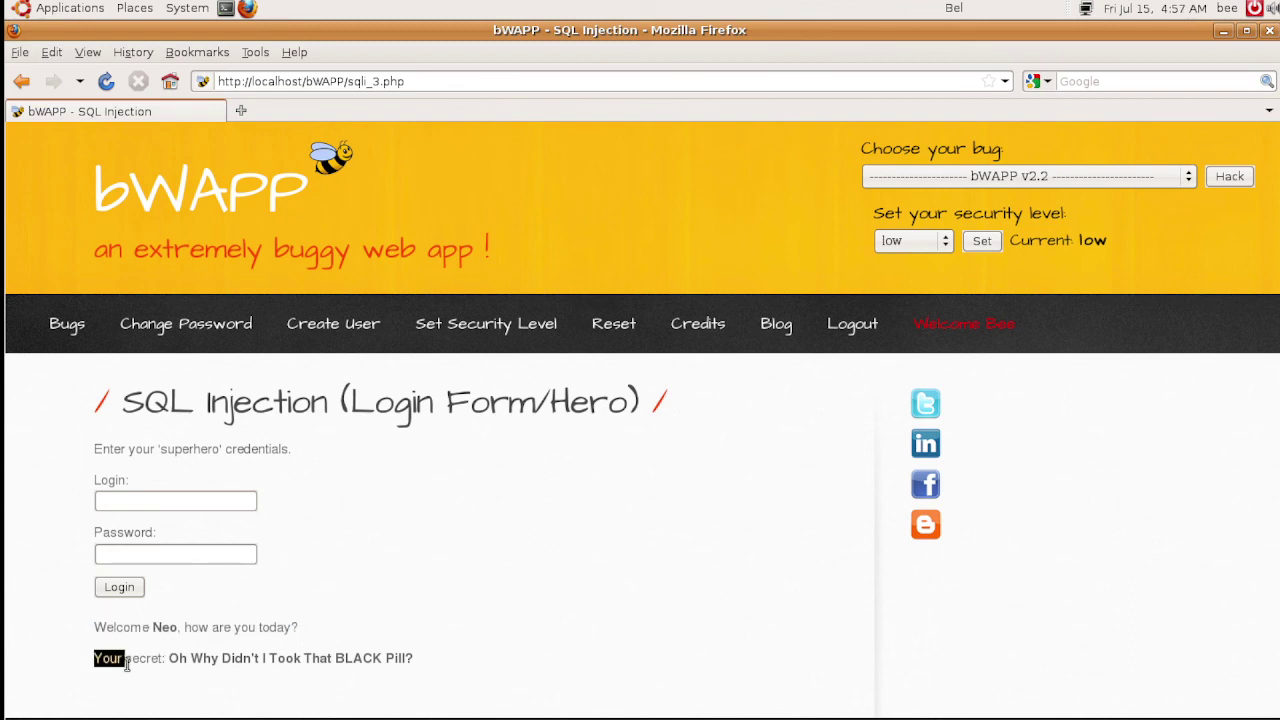
click(204, 660)
mouse_move(298, 630)
mouse_down()
mouse_move(88, 634)
mouse_move(277, 632)
mouse_move(443, 663)
mouse_up()
click(466, 582)
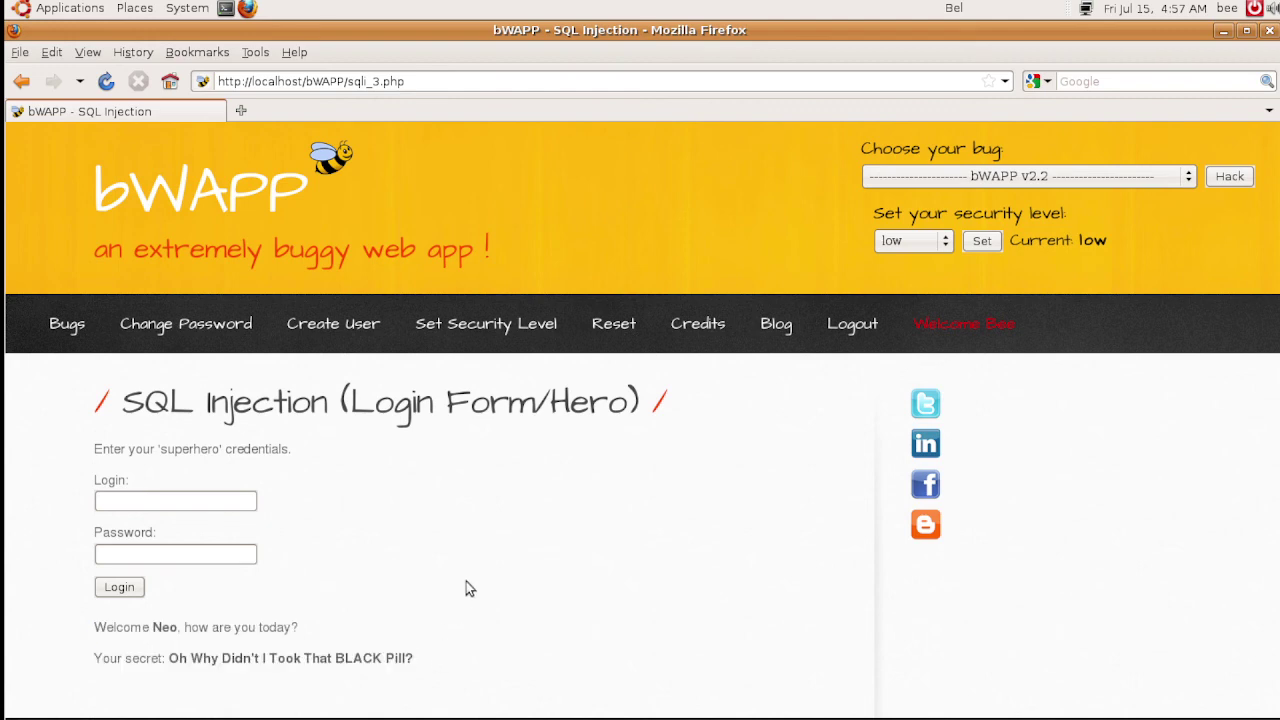